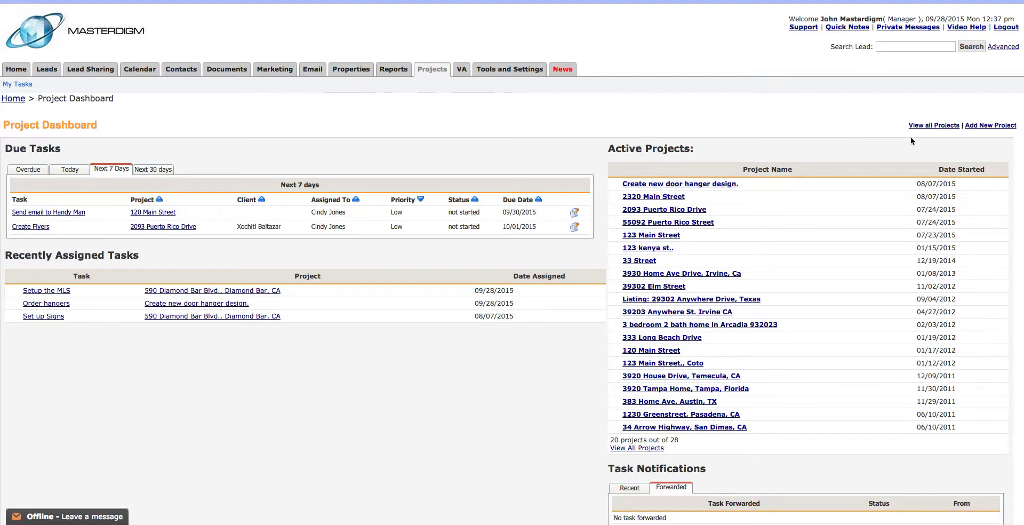
Start a new project titled with the property's street address, described as "This is a foreclosure that needs to be sold by 11/30/15. Client are ..."
left_click(989, 126)
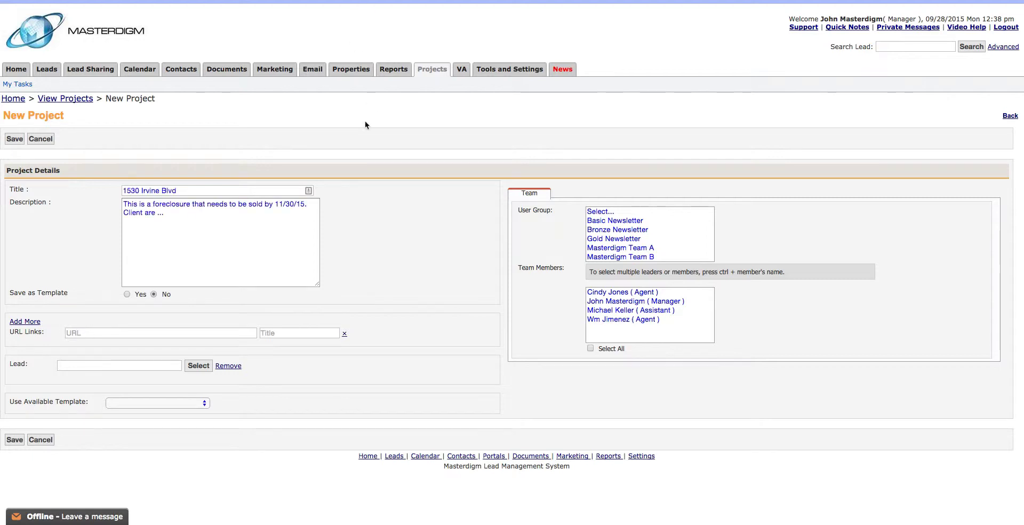
left_click(374, 152)
left_click(169, 189)
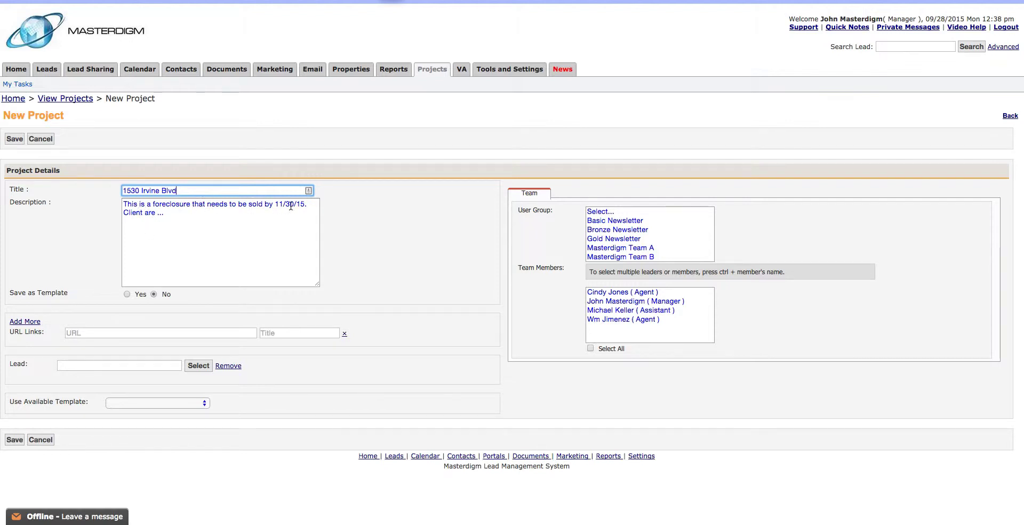
left_click(173, 216)
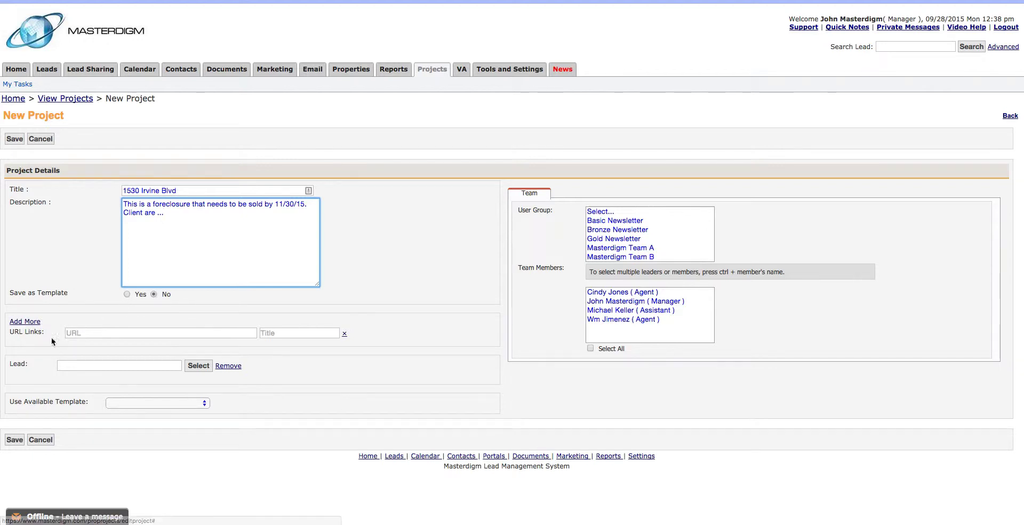
Open the property list separately from the project form and view the Costa Rica Home by the beach listing for its link
left_click(75, 333)
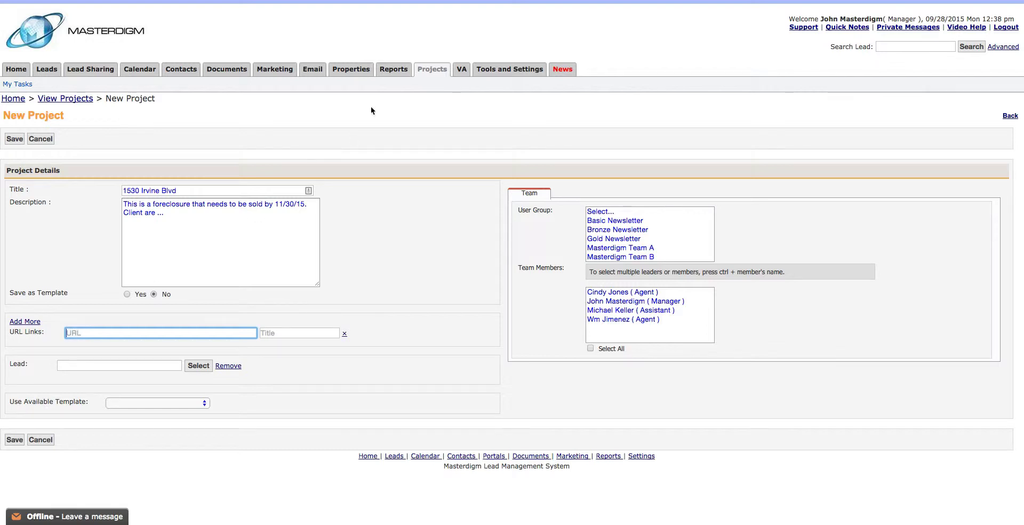
right_click(354, 70)
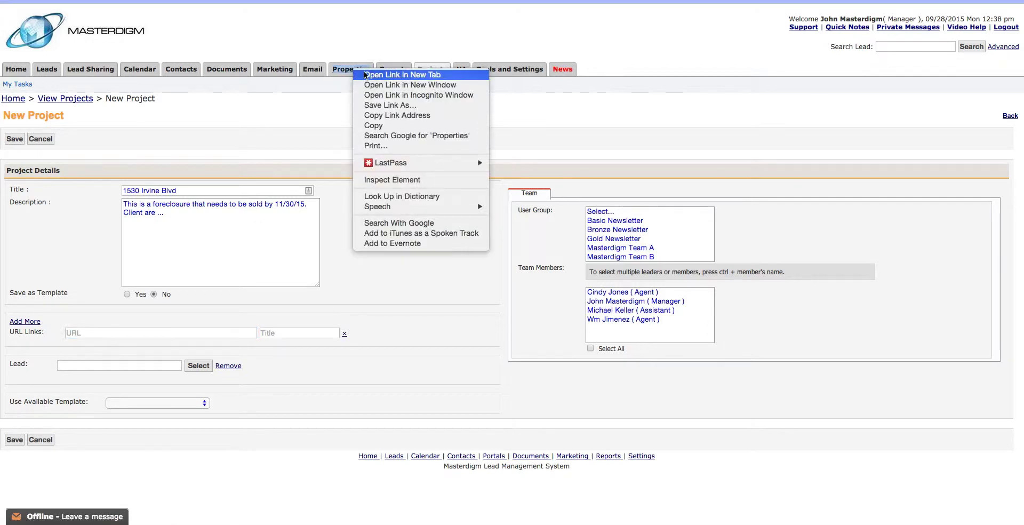
left_click(491, 80)
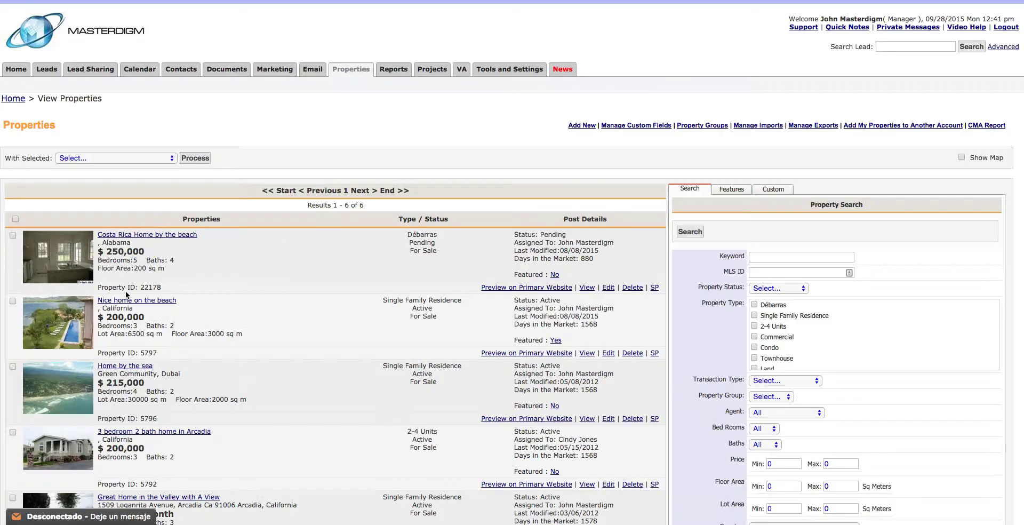
left_click(137, 236)
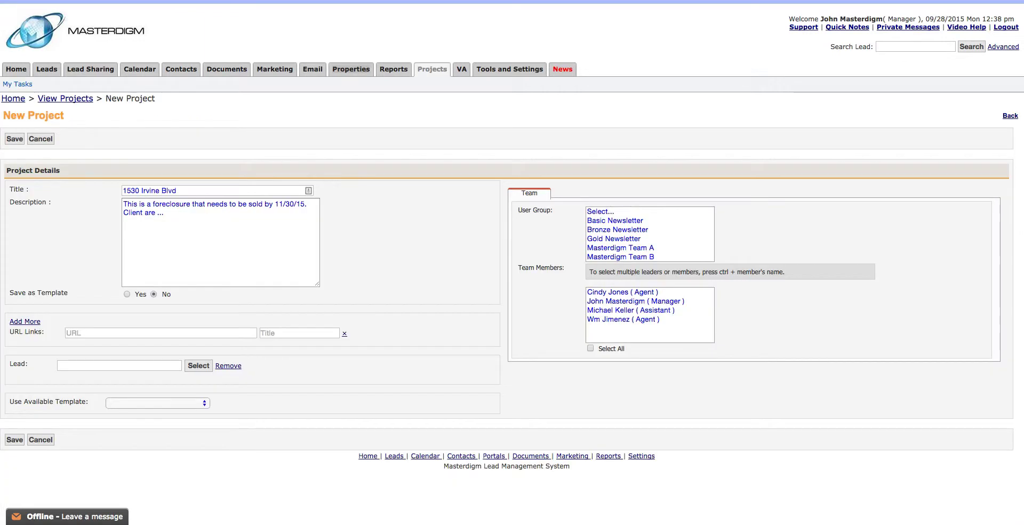
left_click(89, 333)
type("https://www.masterdigm.com/proproperties/view/22178/#")
left_click(275, 331)
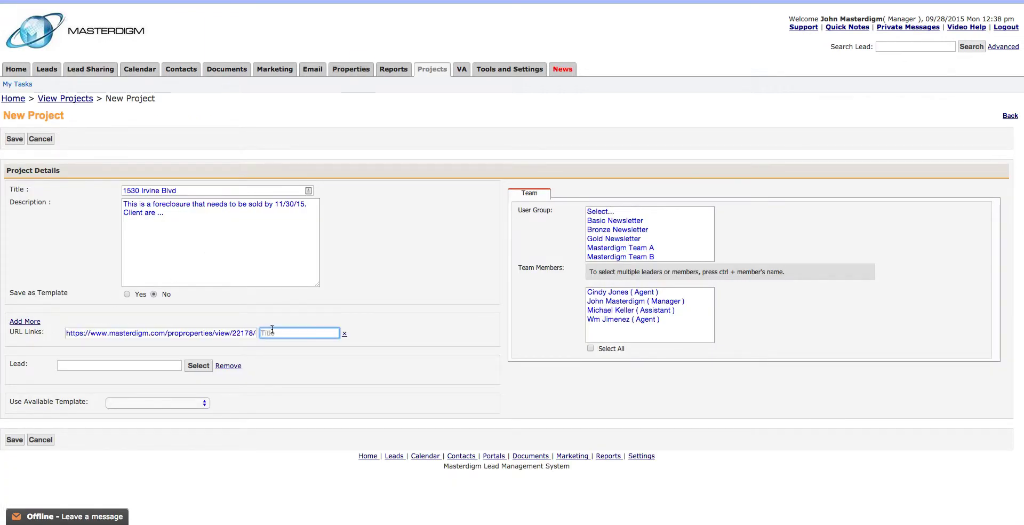
type("Property Page")
left_click(300, 412)
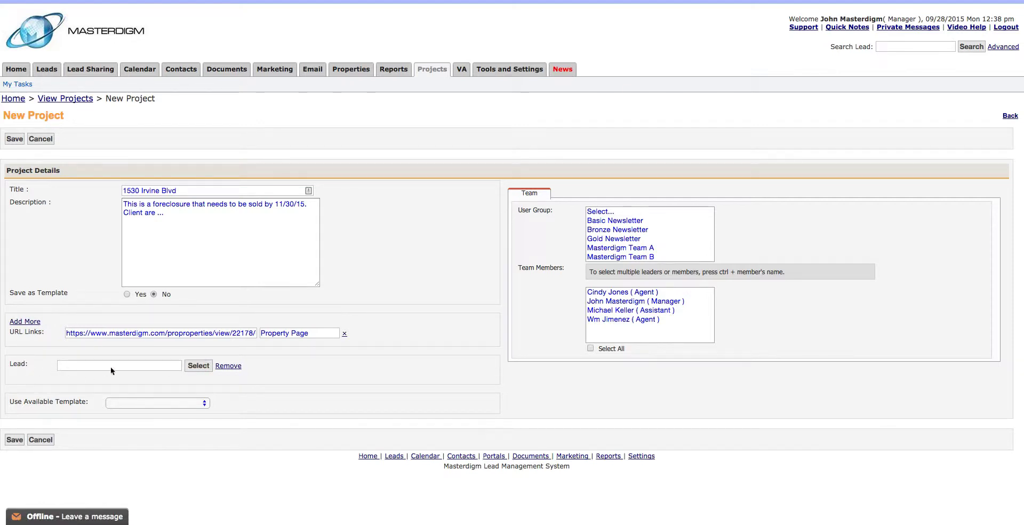
Choose the client's existing lead for the project and associate the property Great Home in the Valley with A View
left_click(199, 365)
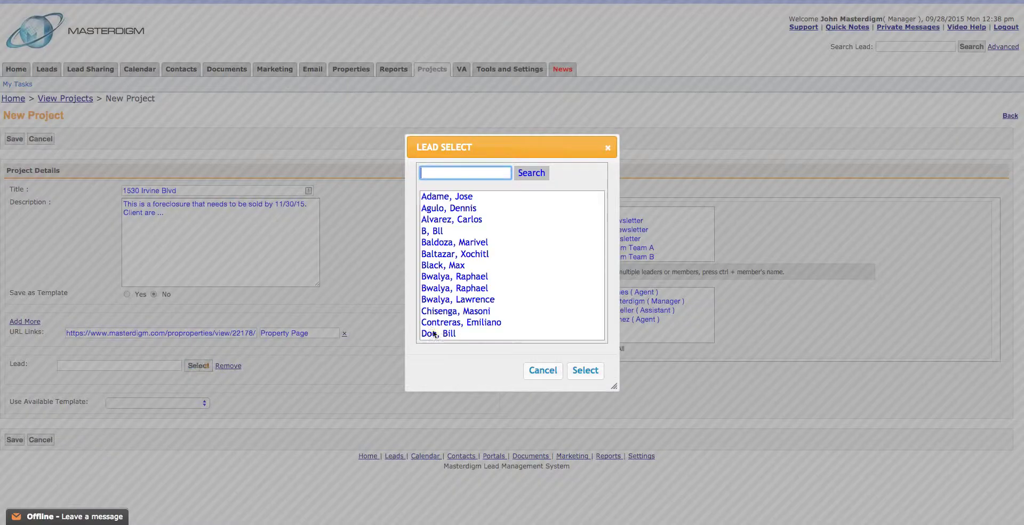
scroll(442, 280, "down", 5)
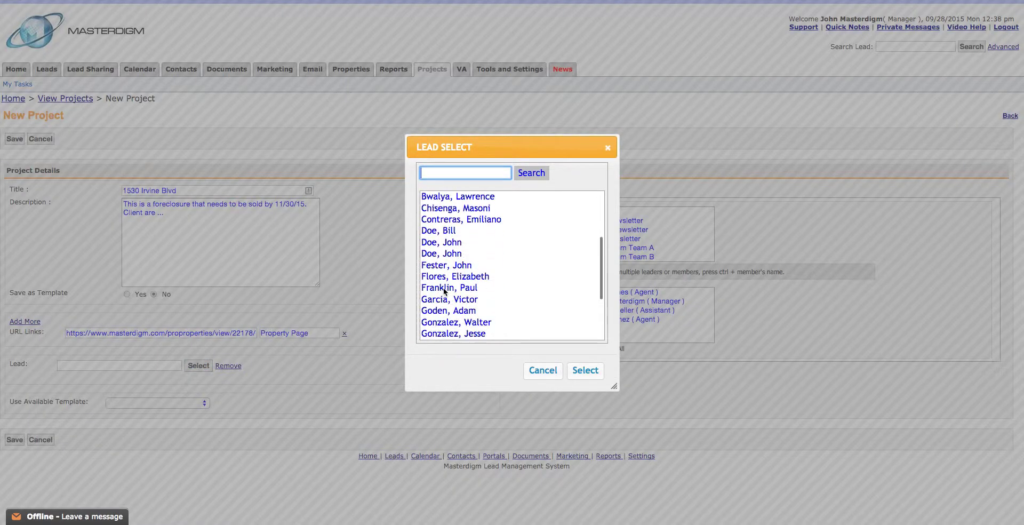
left_click(444, 287)
left_click(579, 371)
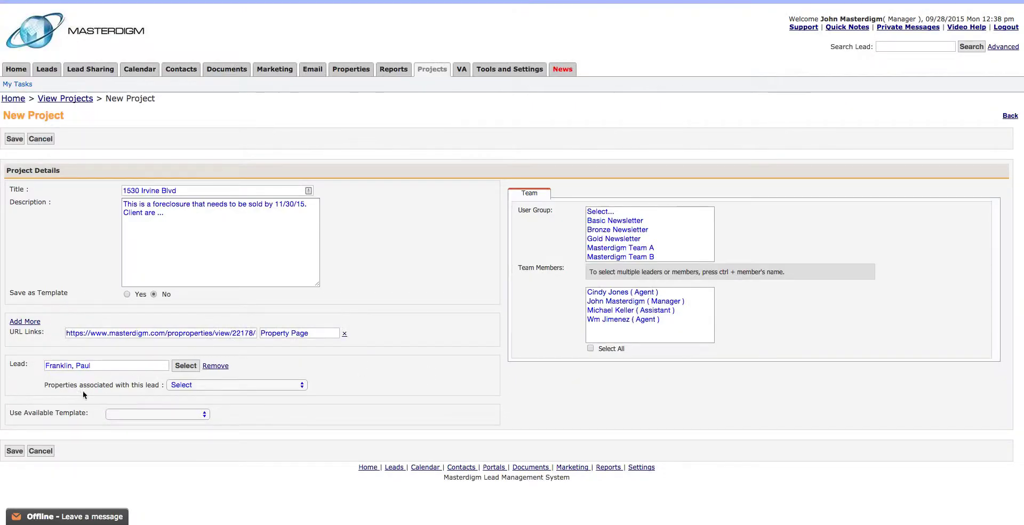
left_click(180, 385)
left_click(199, 393)
left_click(335, 384)
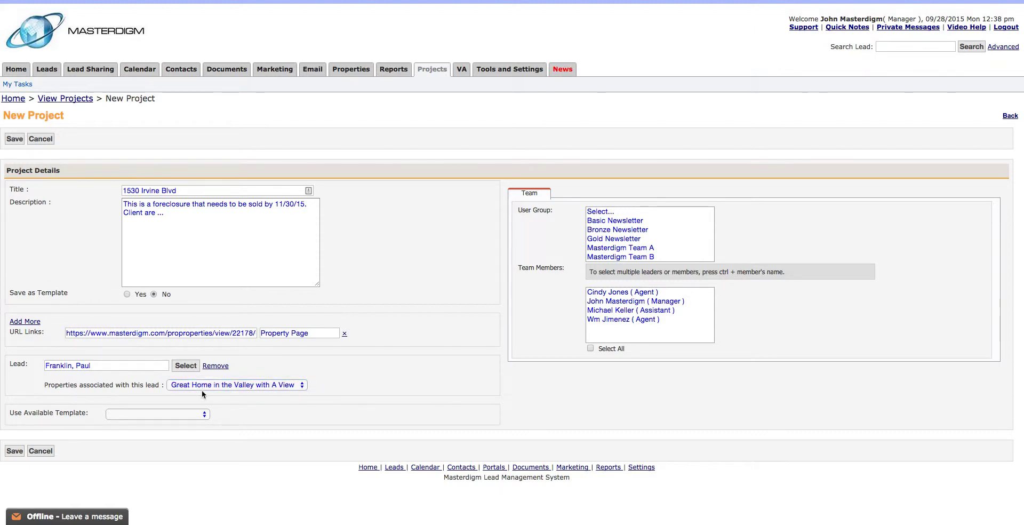
Apply the Listing Steps template to the new project and save the project
left_click(128, 414)
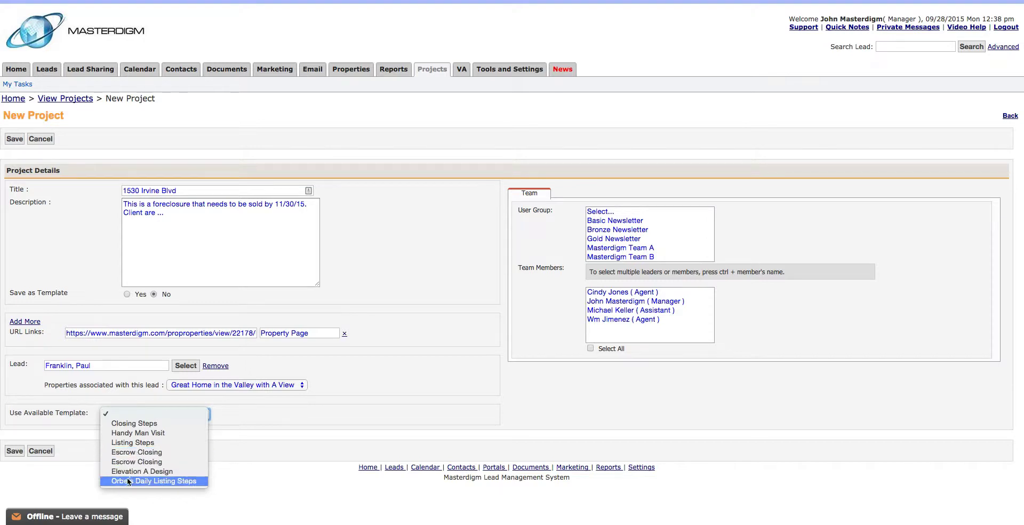
left_click(239, 433)
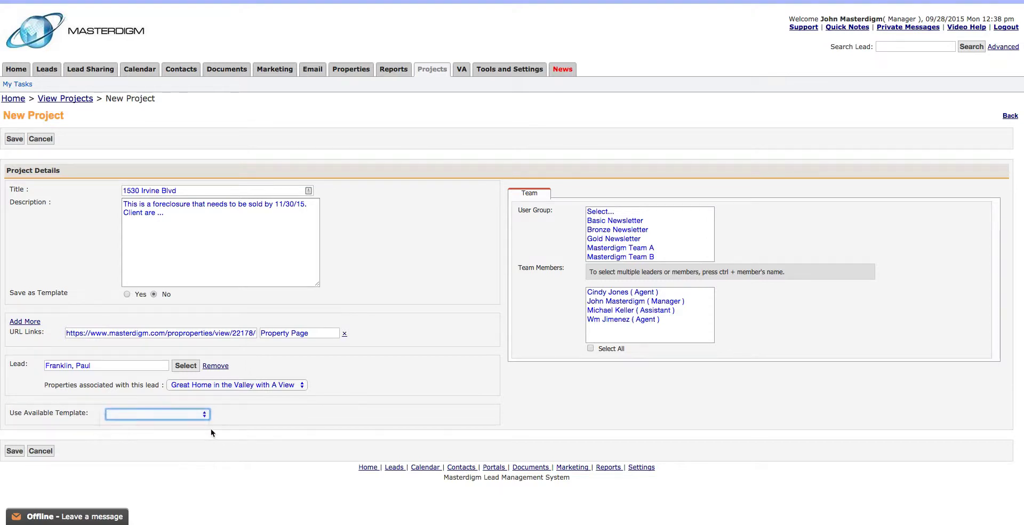
left_click(142, 415)
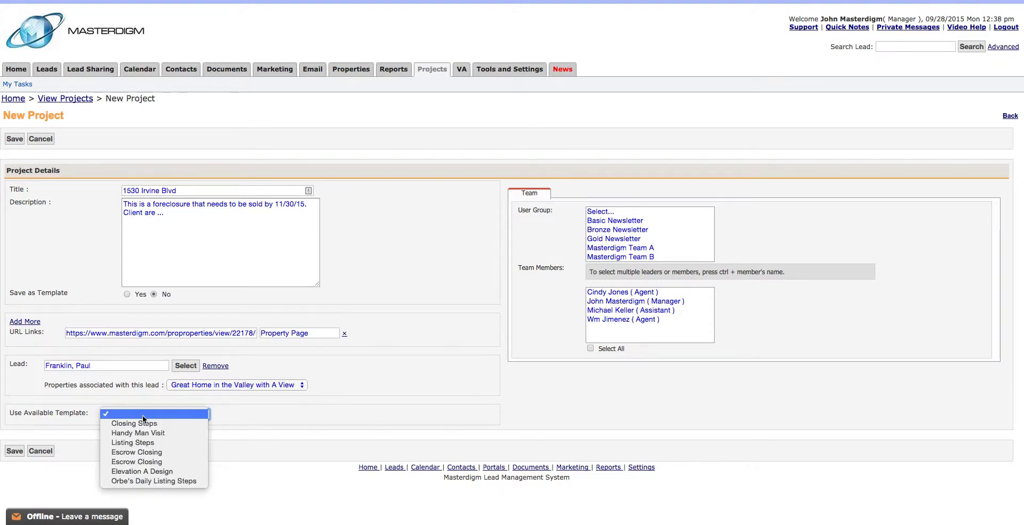
left_click(132, 442)
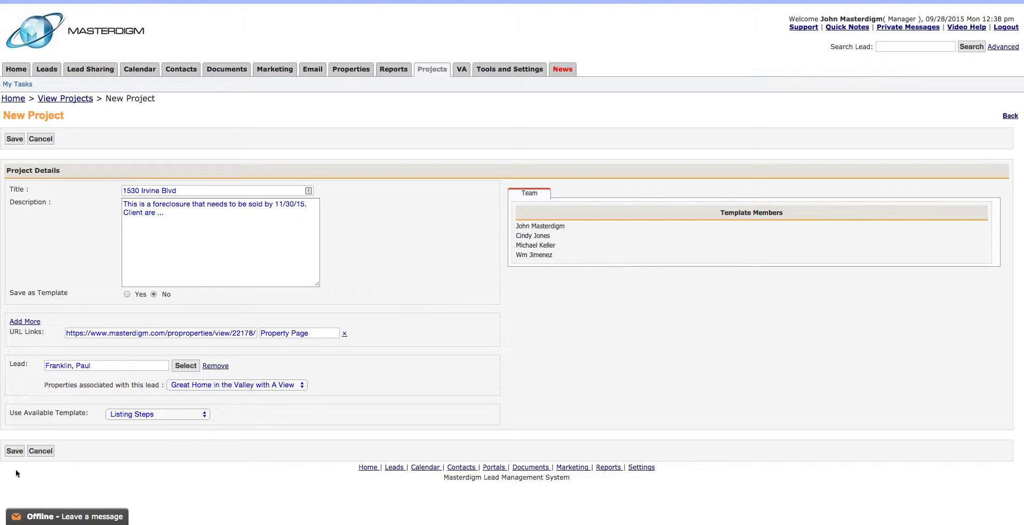
left_click(14, 451)
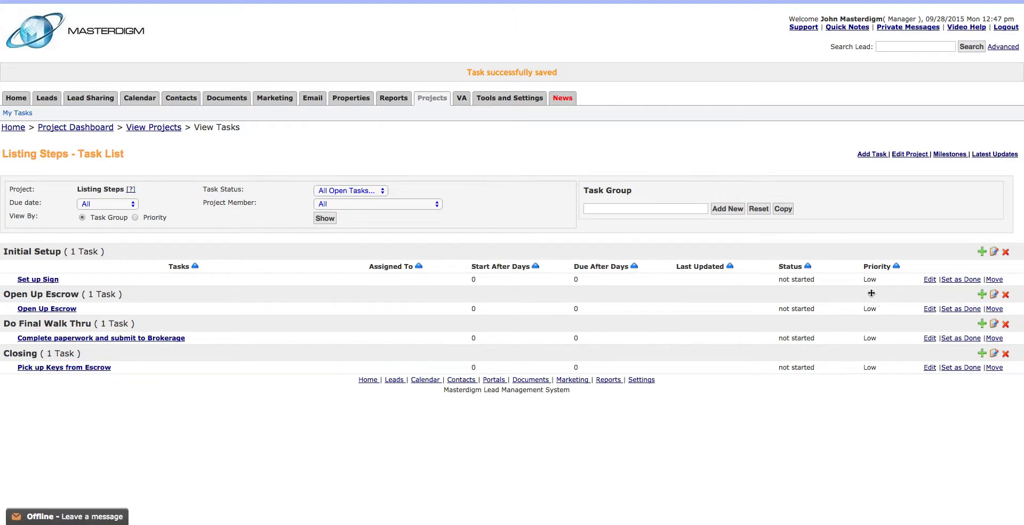
Edit the template's Set up Sign task to start after 1 day, be due after 3 days, and alert 1 day before
left_click(928, 280)
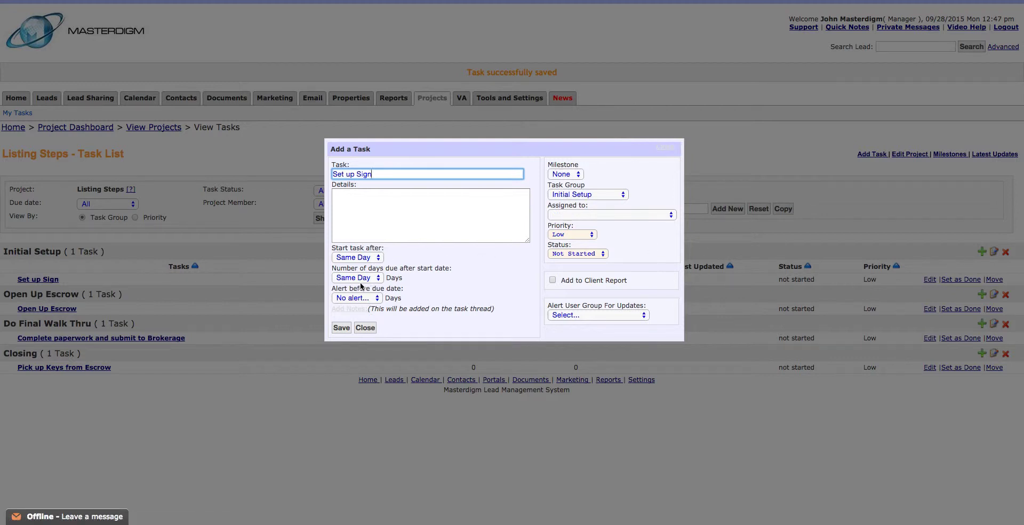
left_click(392, 1)
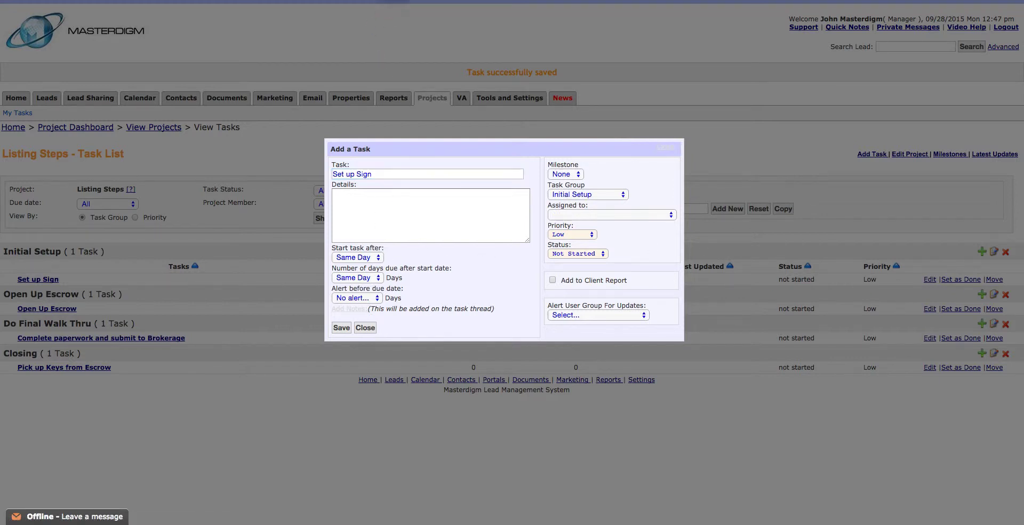
left_click(393, 269)
left_click(366, 278)
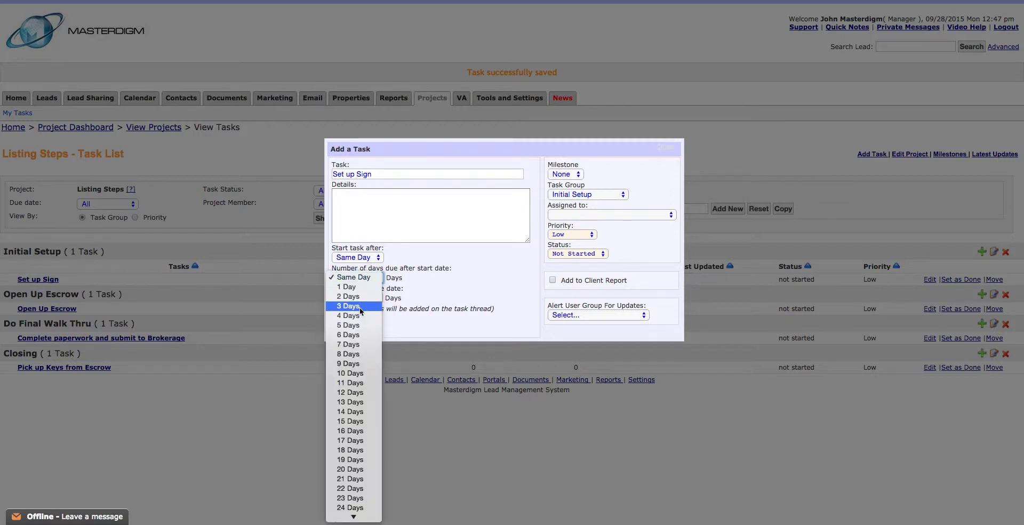
left_click(361, 307)
left_click(443, 299)
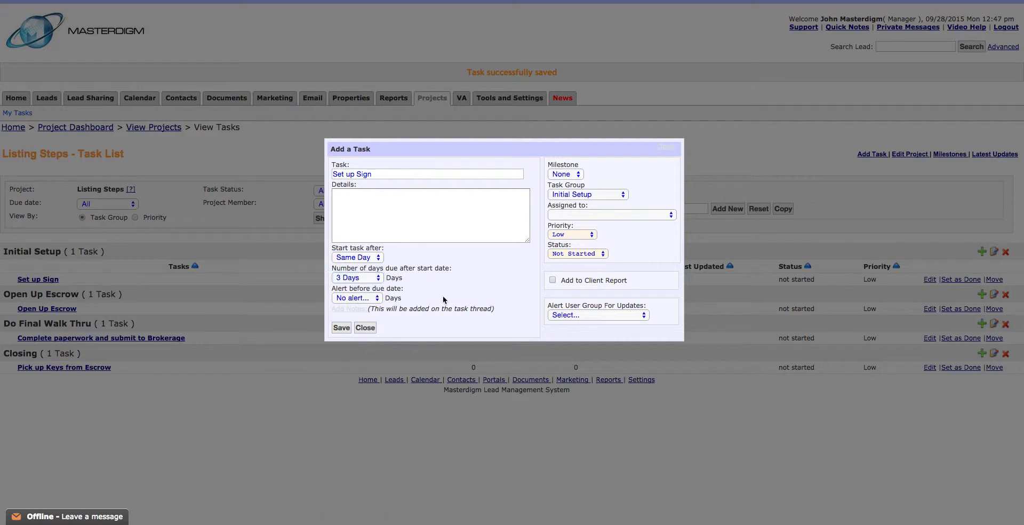
left_click(376, 258)
left_click(372, 265)
left_click(371, 299)
left_click(363, 308)
Set the user group alerted for updates on the Set up Sign task to Masterdigm Team Global
left_click(575, 316)
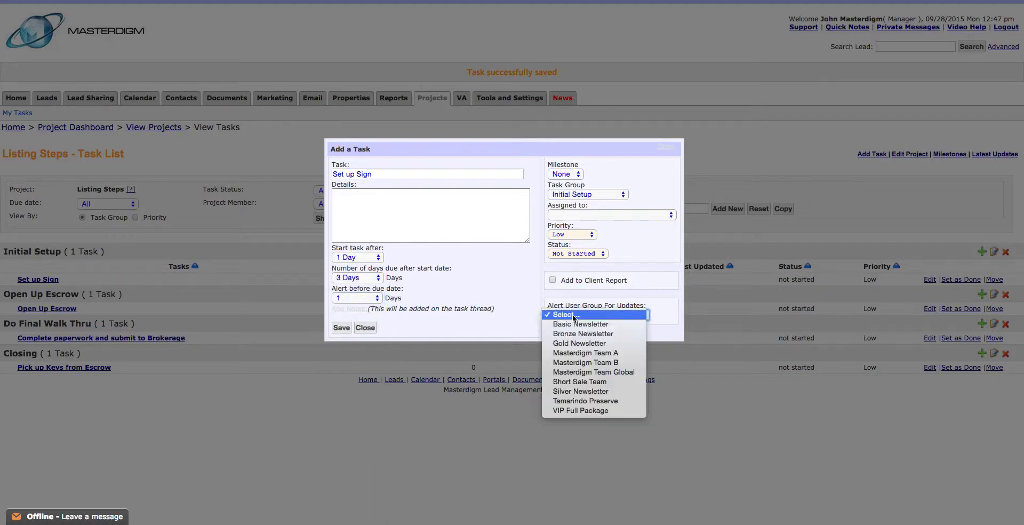
left_click(568, 352)
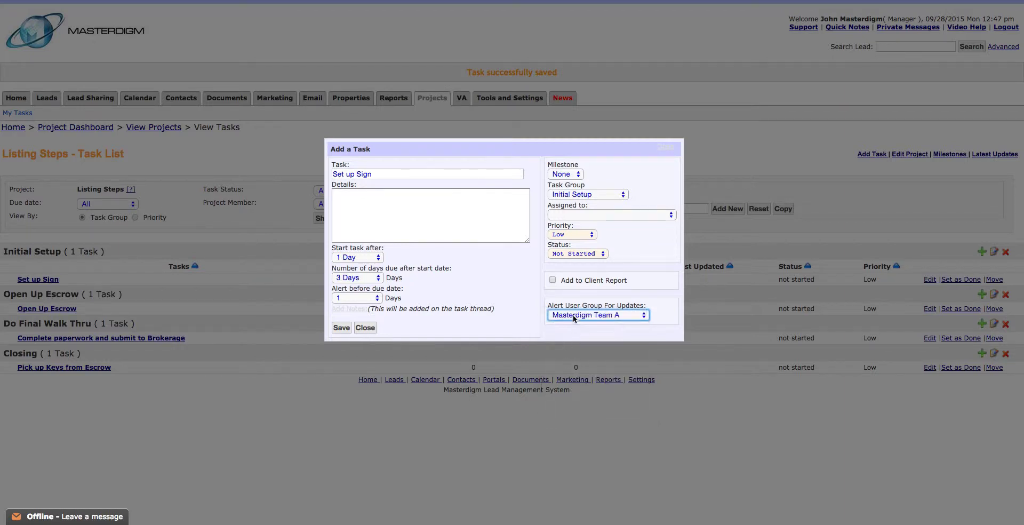
left_click(573, 316)
left_click(568, 337)
Assign the Set up Sign task to the account's manager, keep it in the Initial Setup group, and save it
left_click(573, 215)
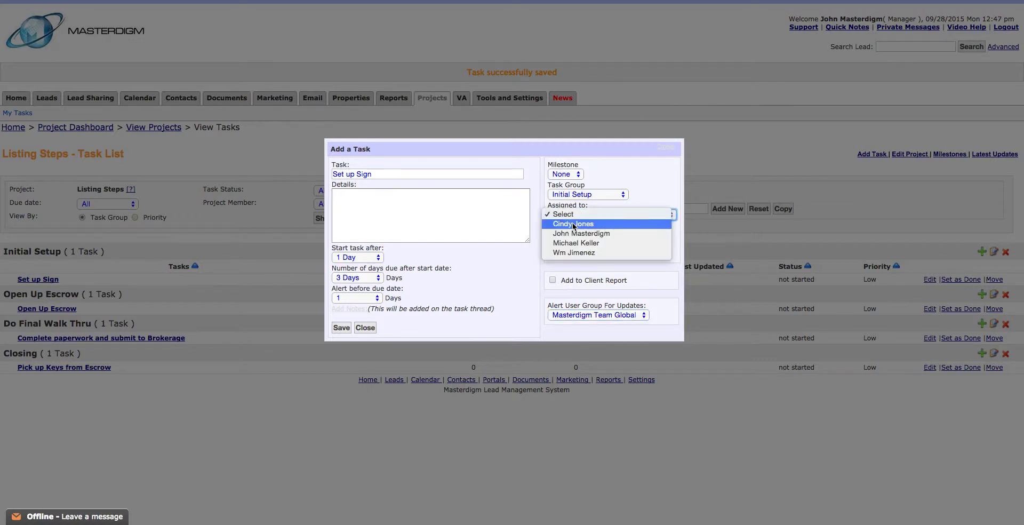
left_click(501, 226)
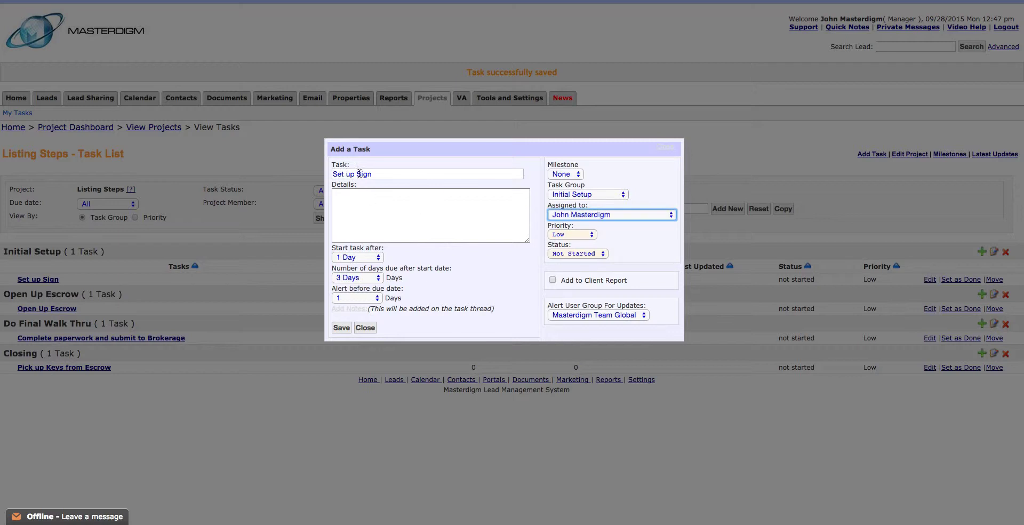
left_click(579, 195)
left_click(577, 196)
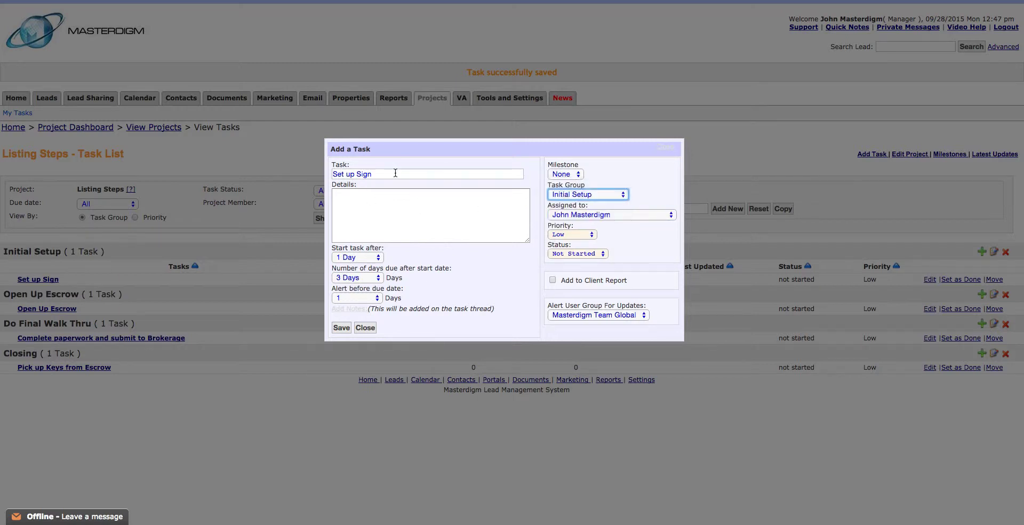
left_click(342, 327)
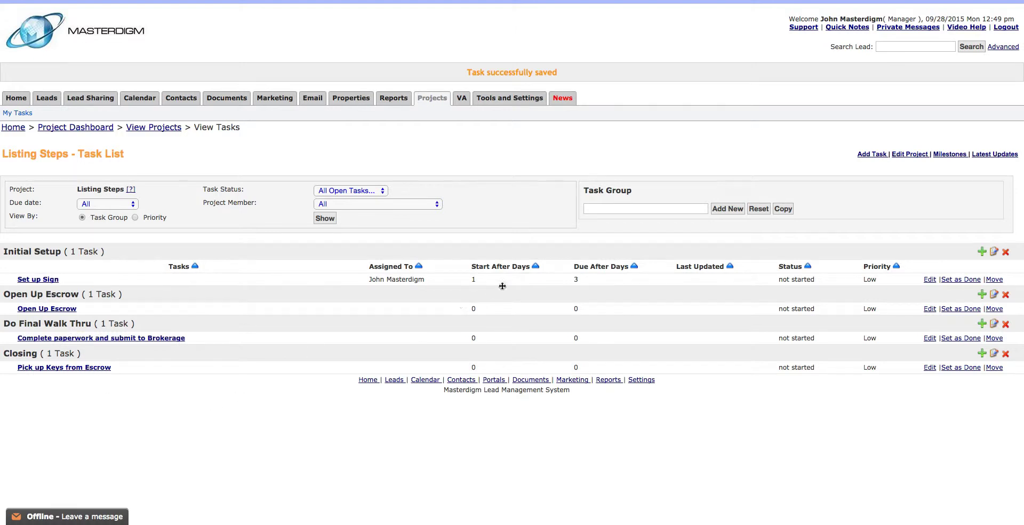
Return to the project dashboard and open the newly created foreclosure project's task list
left_click(428, 99)
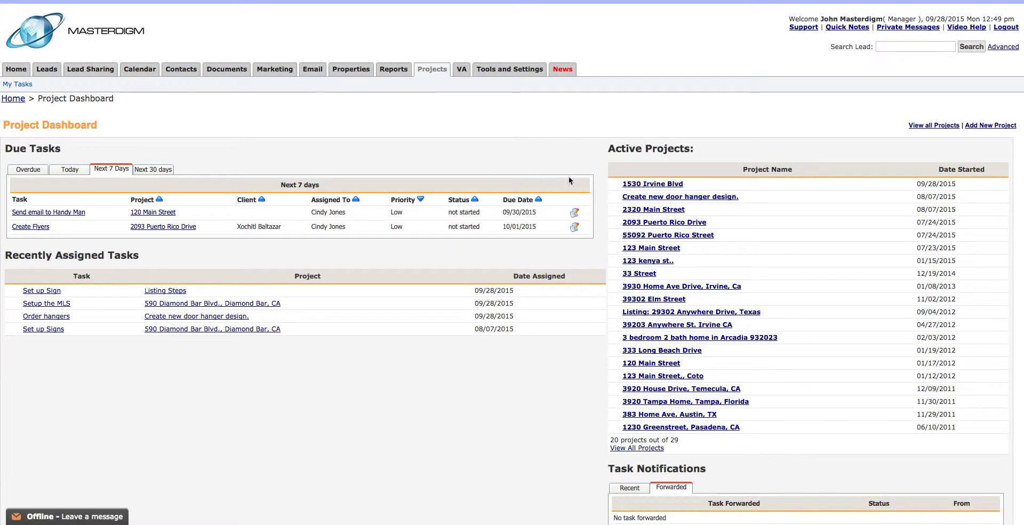
left_click(644, 184)
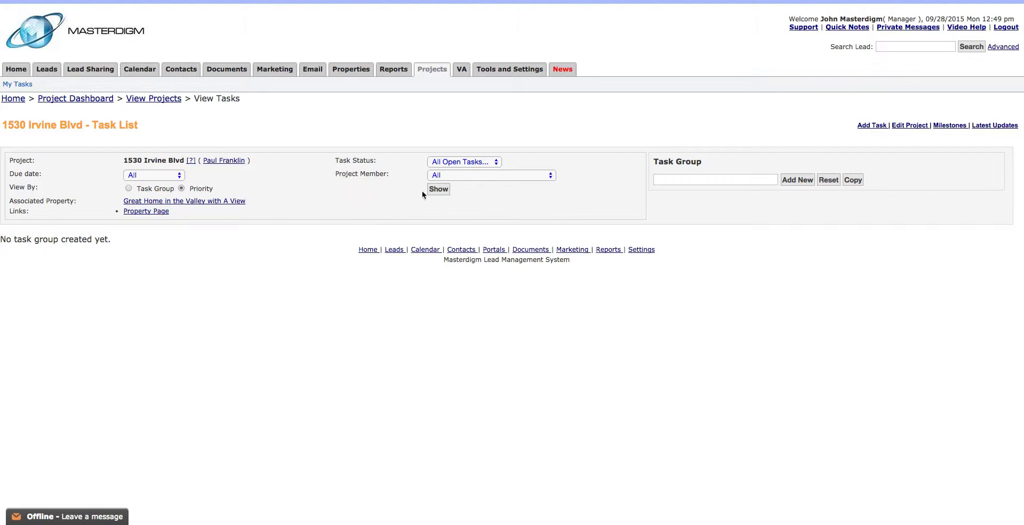
left_click(439, 189)
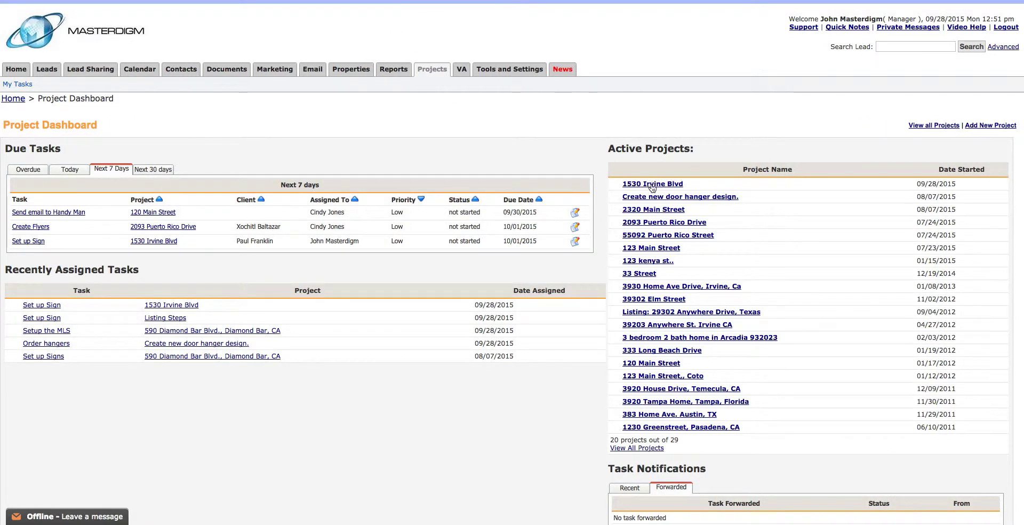
left_click(652, 184)
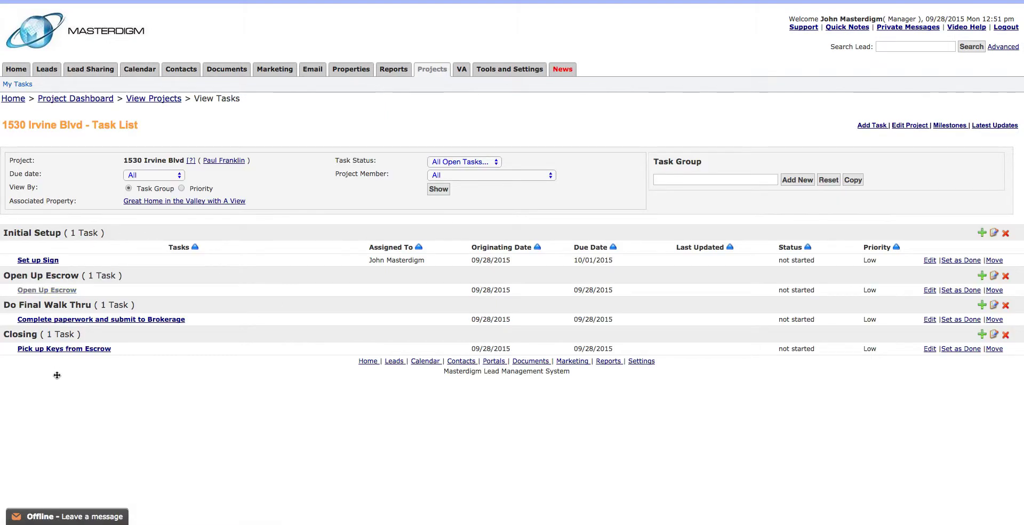
Show the project's tasks by Priority and review their dates, assignment and status details
left_click(181, 188)
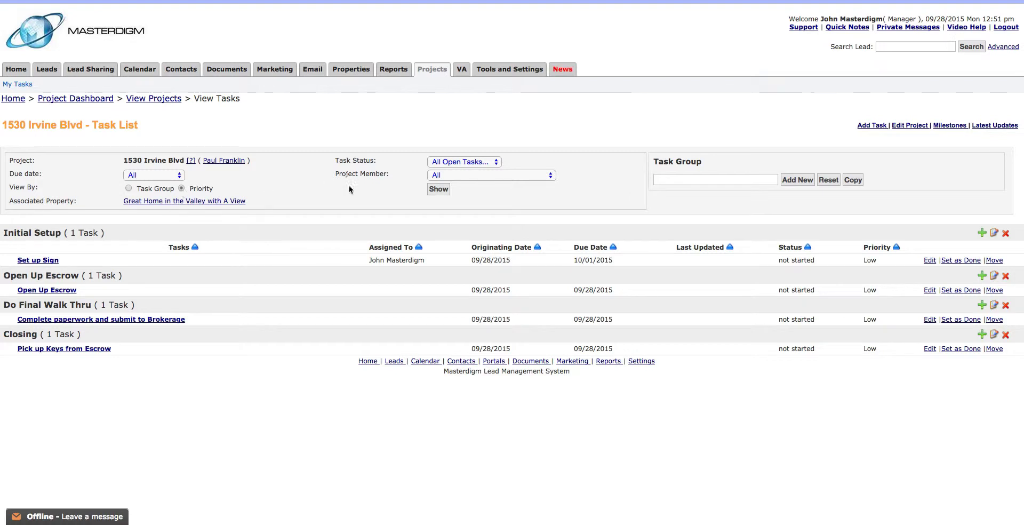
left_click(438, 189)
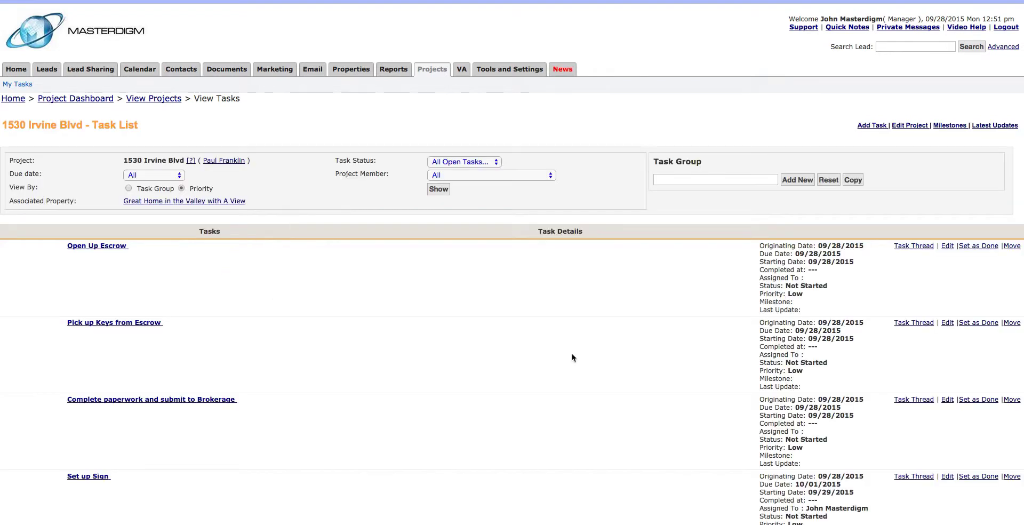
scroll(533, 336, "down", 2)
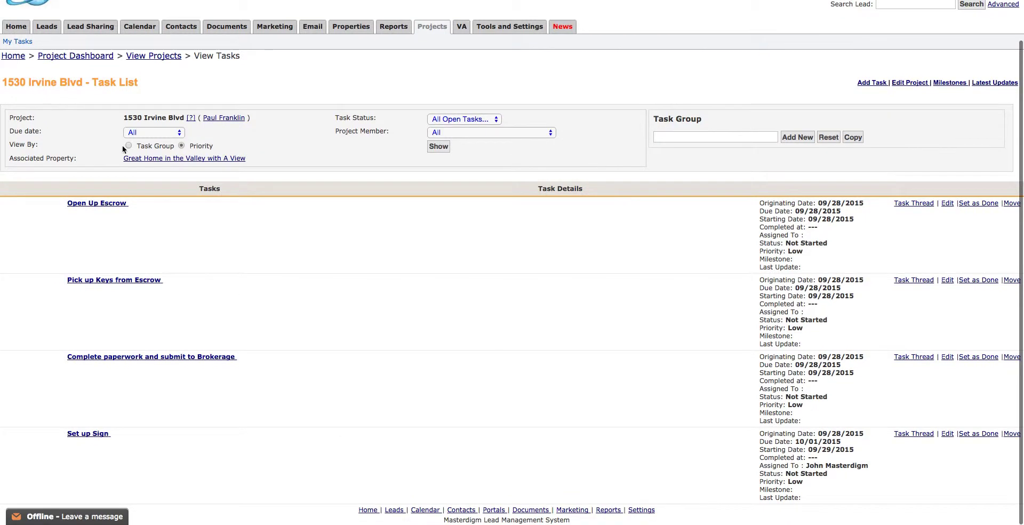
Show the project's task list by Task Group and check the options of the Task Status filter
left_click(128, 145)
left_click(437, 146)
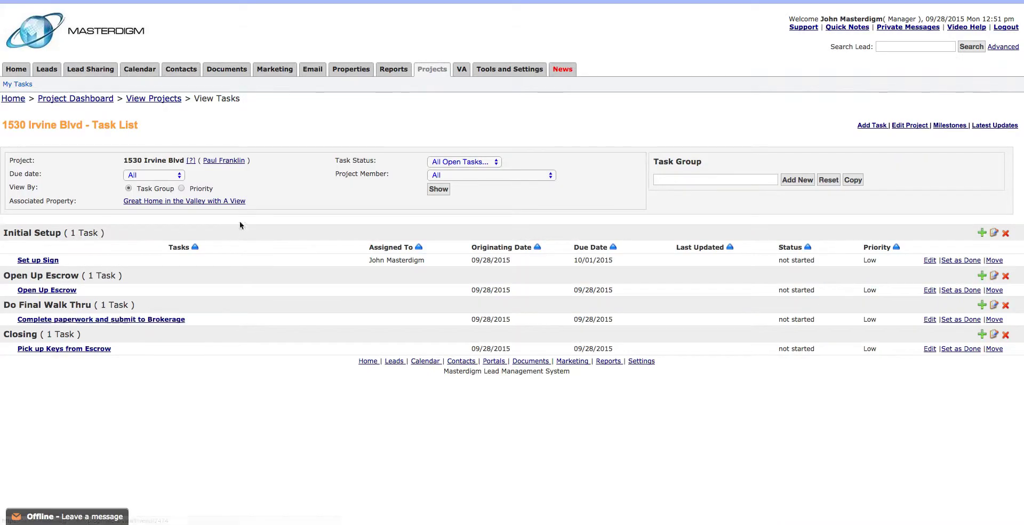
left_click(451, 162)
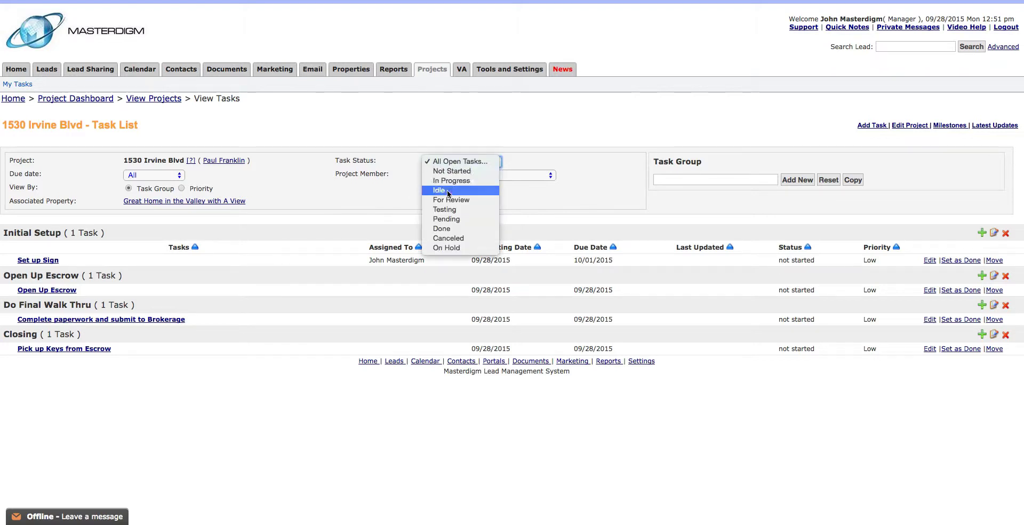
key("Escape")
Choose a team member in the task list's Project Member filter and check the other members offered
left_click(454, 175)
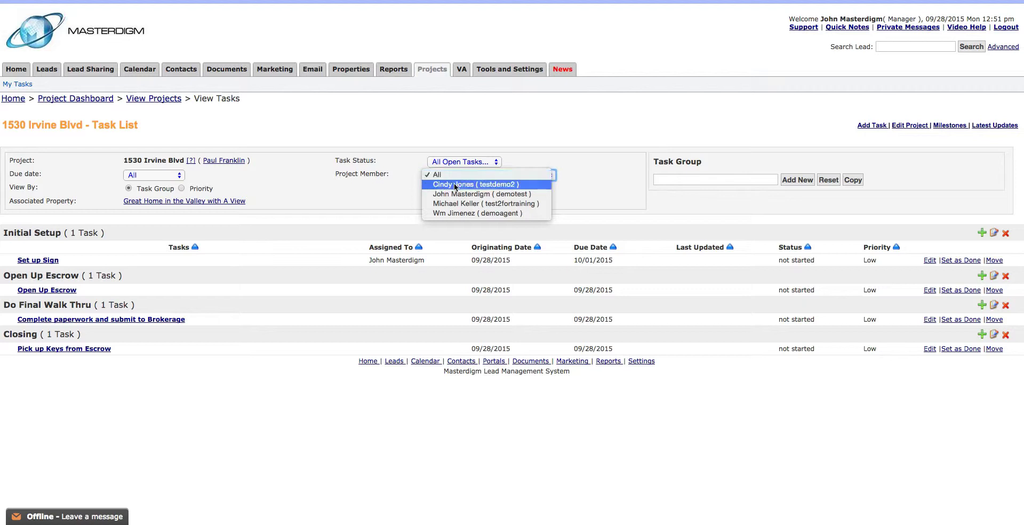
left_click(455, 184)
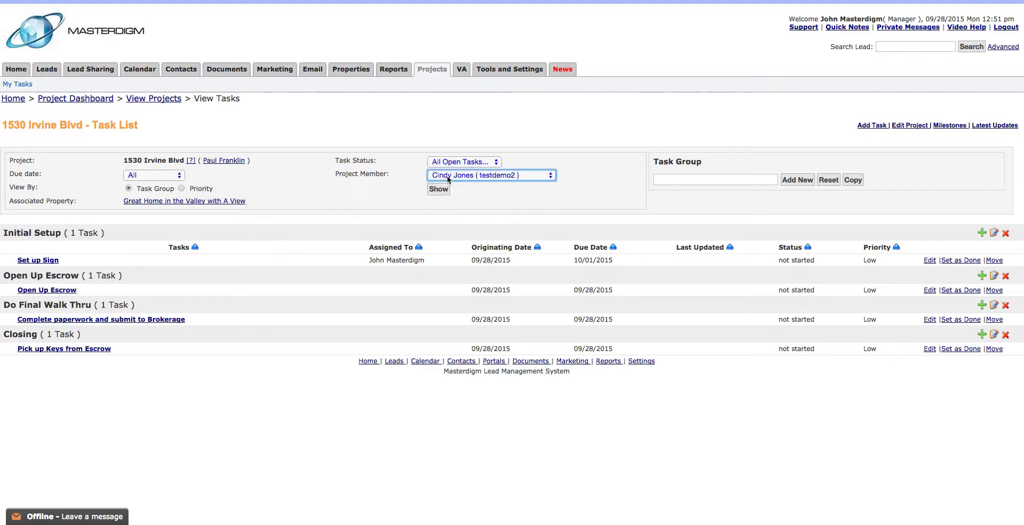
left_click(464, 176)
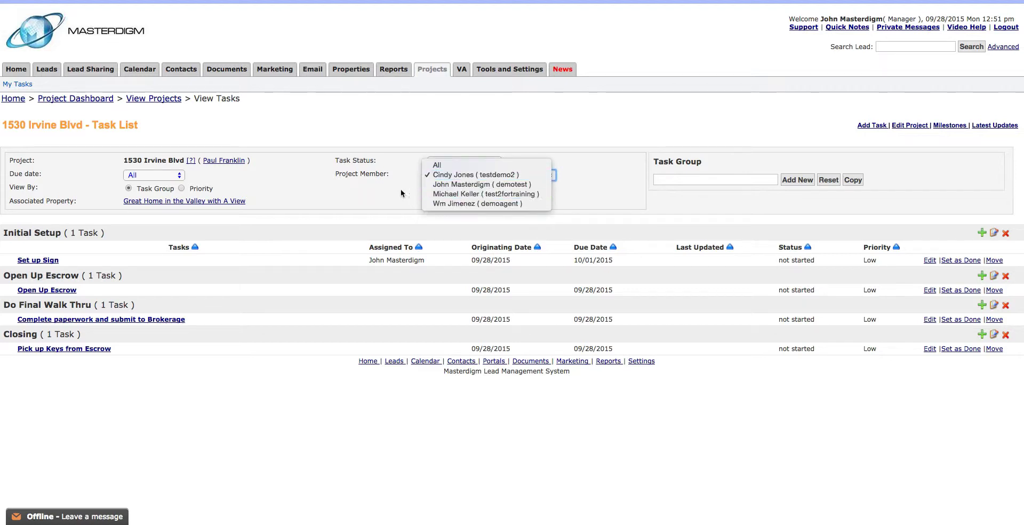
left_click(383, 193)
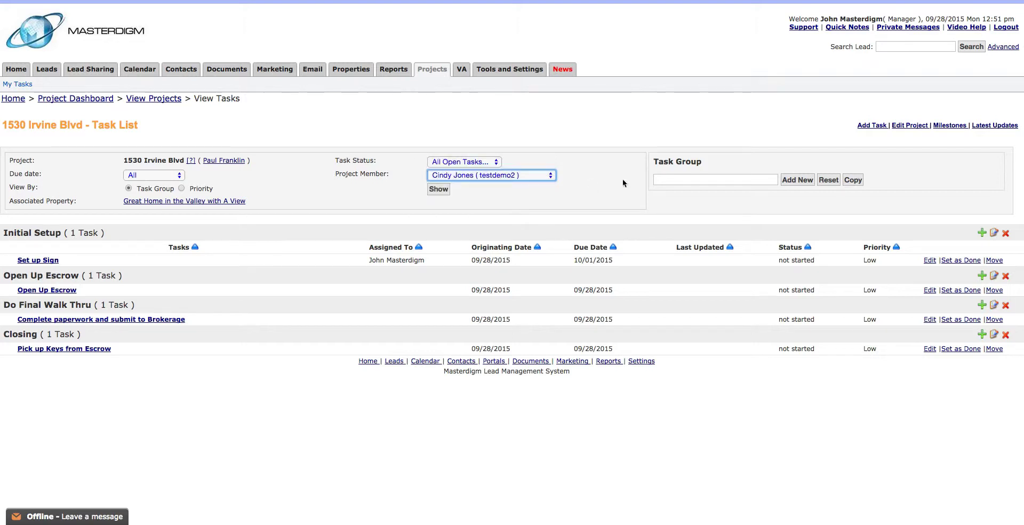
left_click(270, 174)
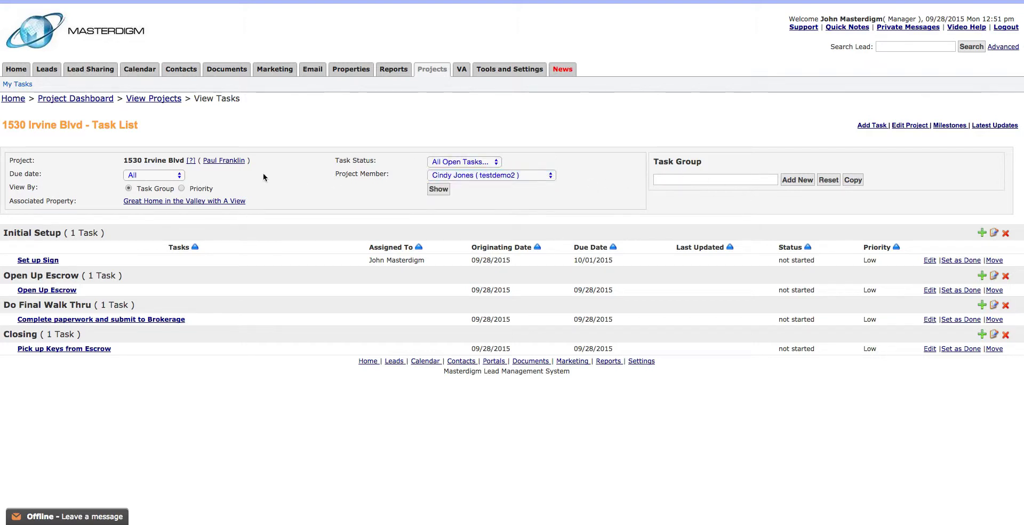
Open the project client's lead record and view its conversation log and the Client Report entry form
left_click(232, 161)
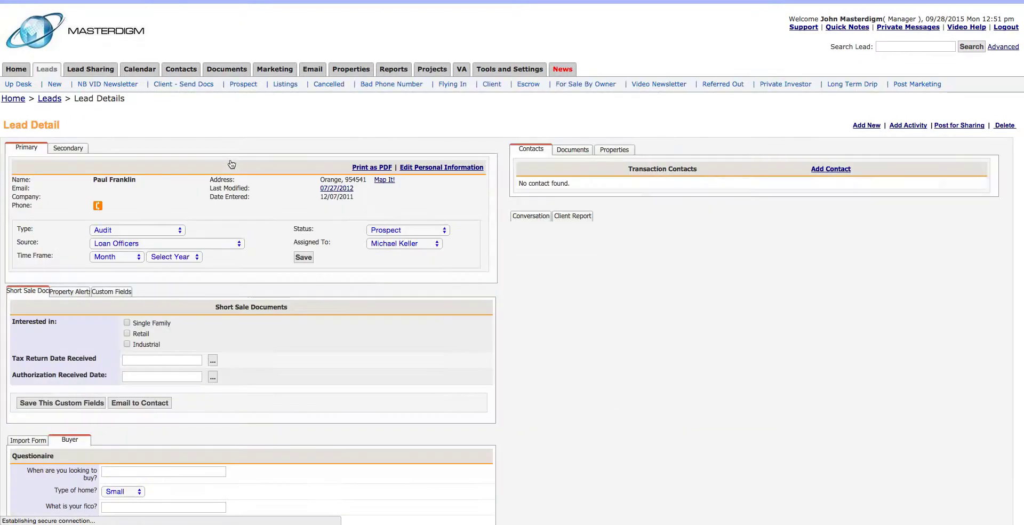
left_click(531, 217)
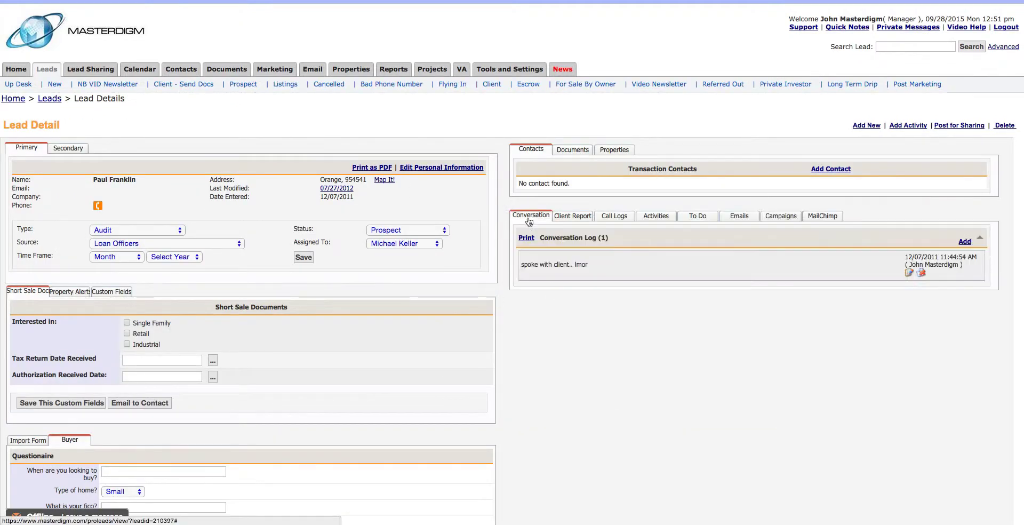
left_click(569, 216)
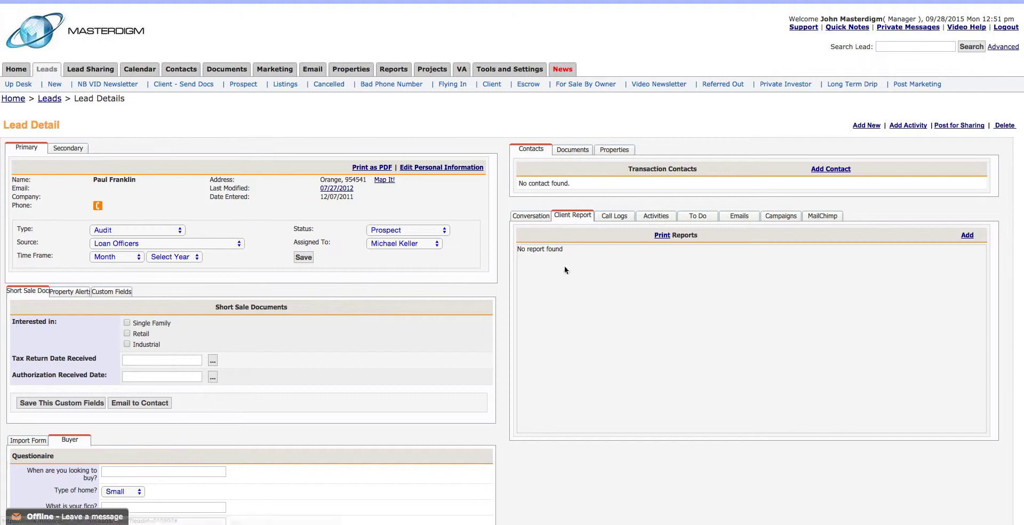
left_click(967, 235)
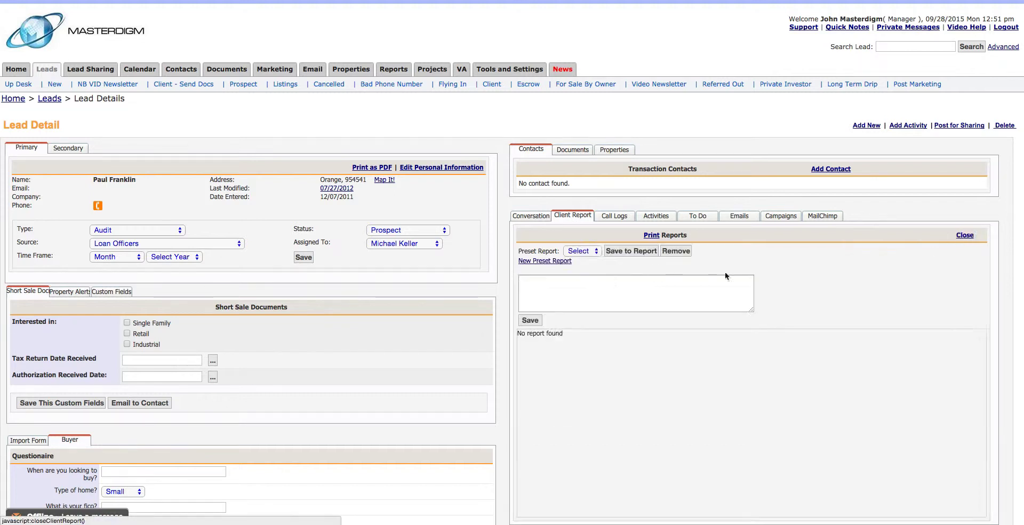
left_click(596, 289)
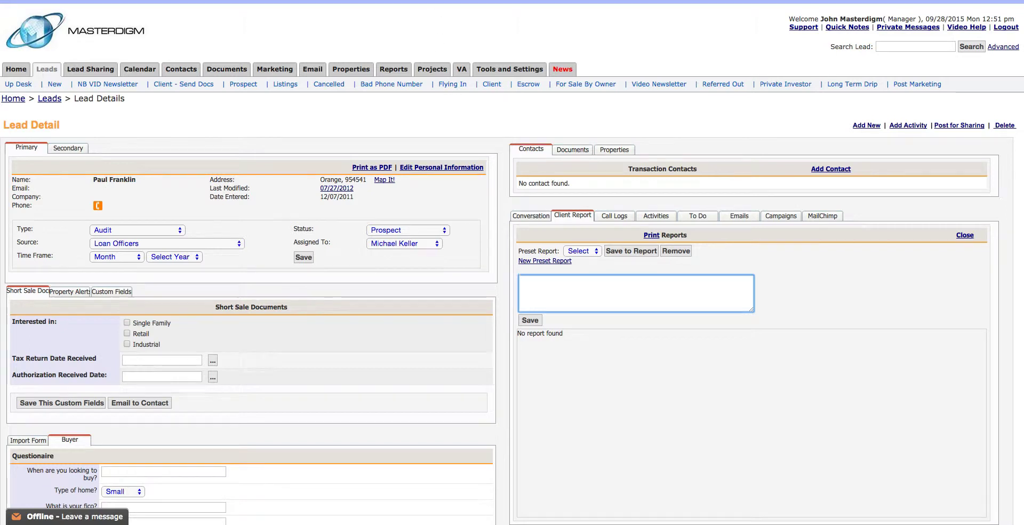
Return to the project dashboard and review the due tasks listed under Overdue, Today, Next 7 Days and Next 30 Days
left_click(432, 69)
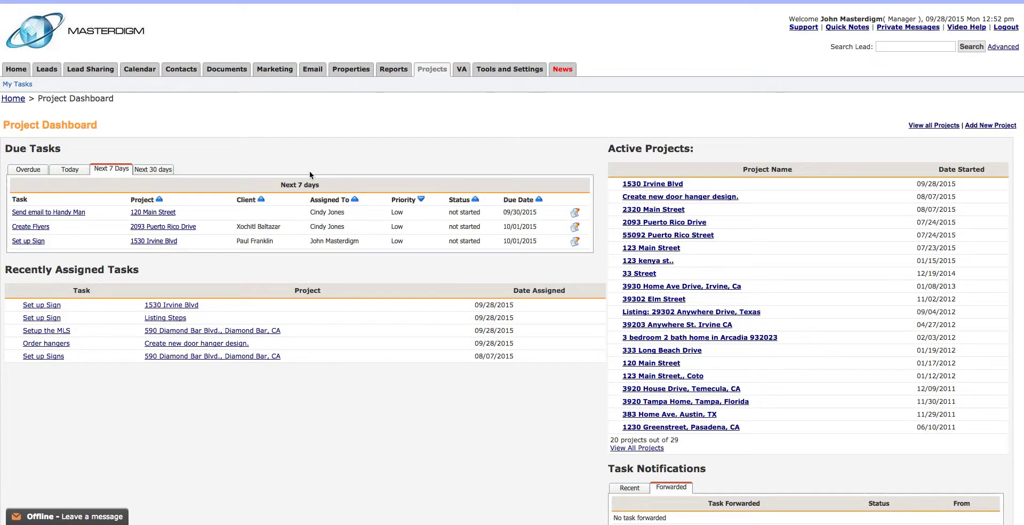
left_click(27, 169)
left_click(65, 171)
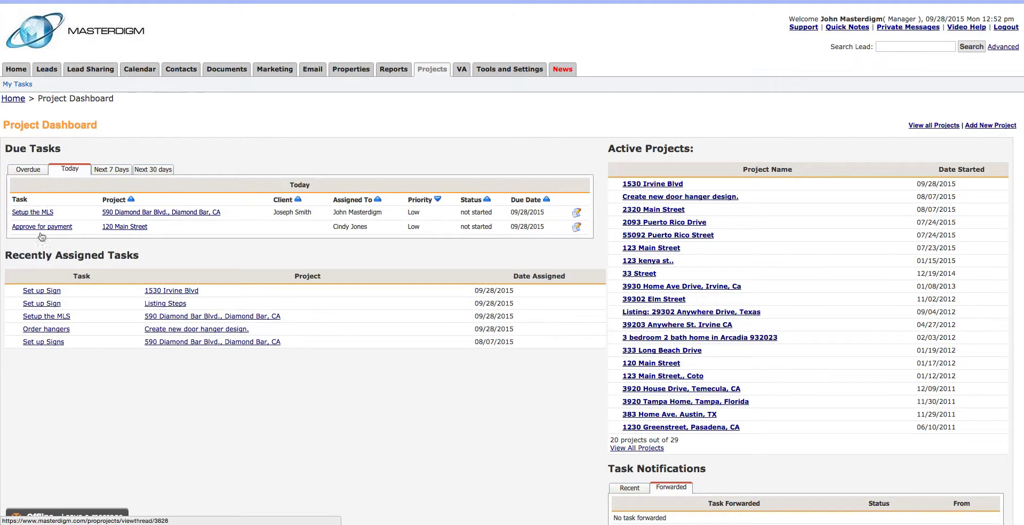
left_click(115, 169)
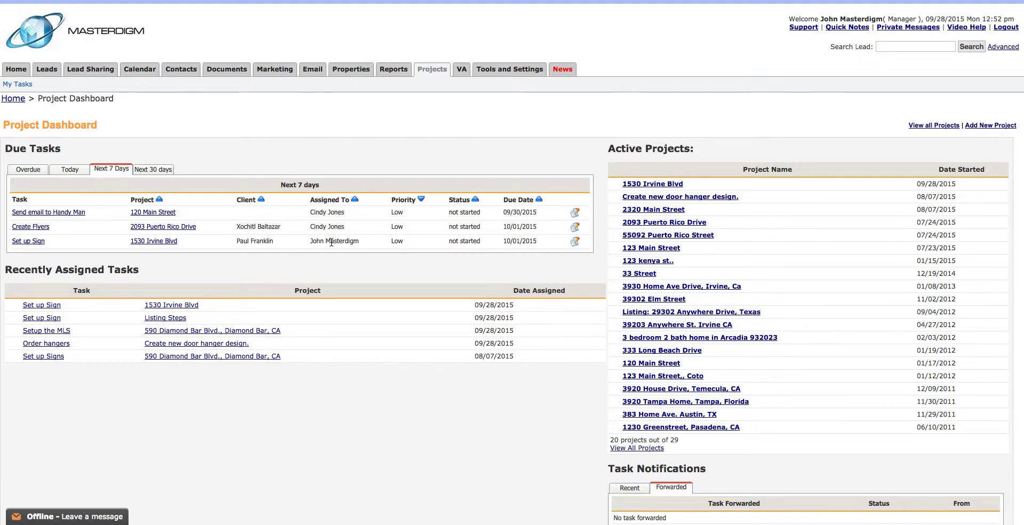
left_click(158, 171)
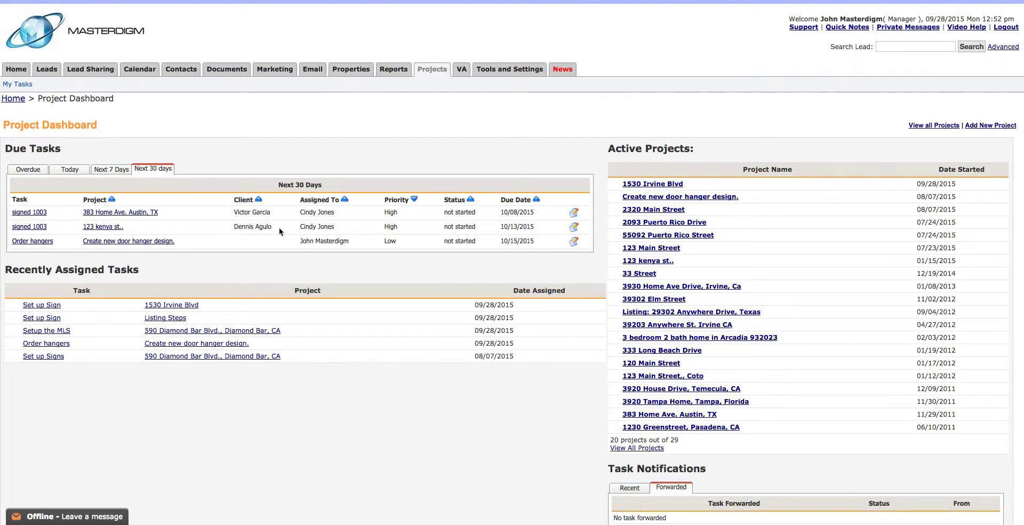
left_click(37, 170)
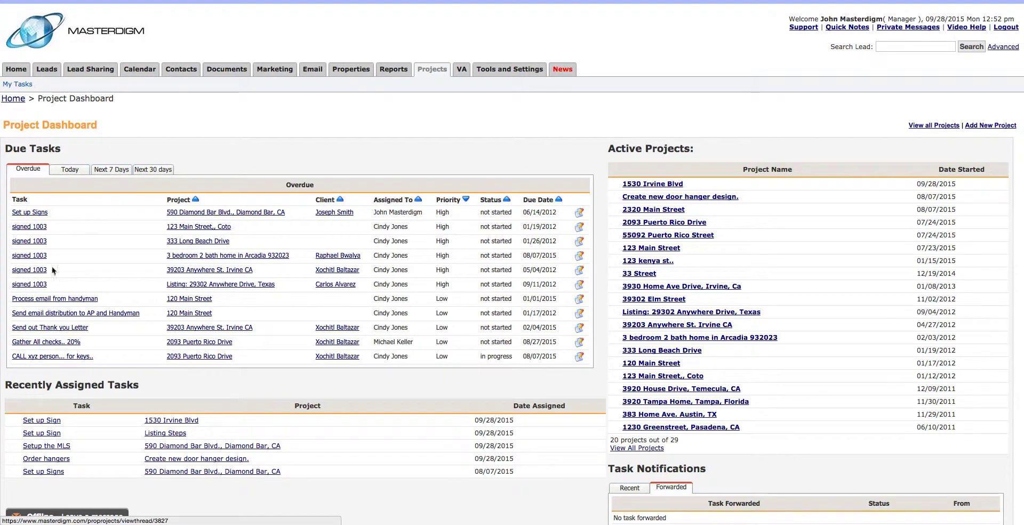
left_click(72, 170)
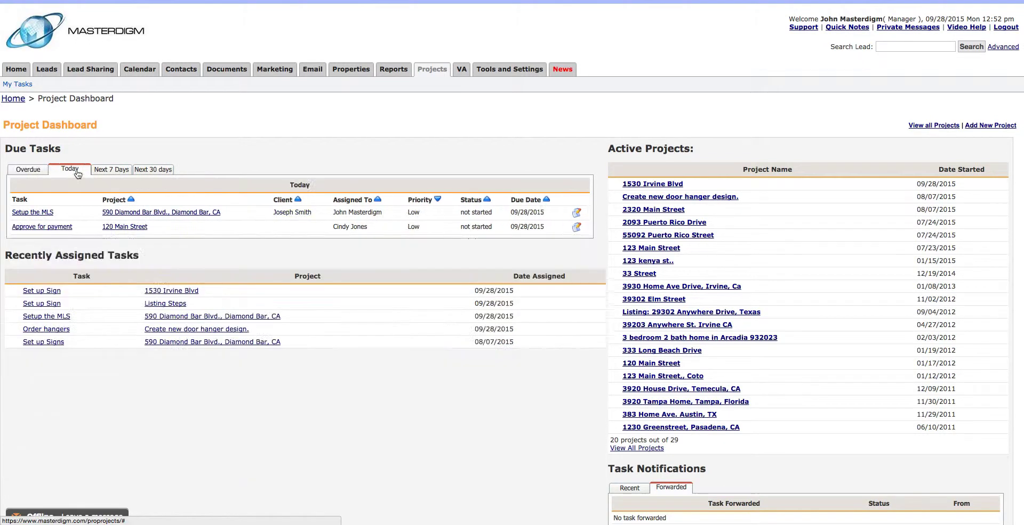
Open the Create Flyers task from the tasks due in the next 7 days and enter the note "flyers ordered"
left_click(111, 171)
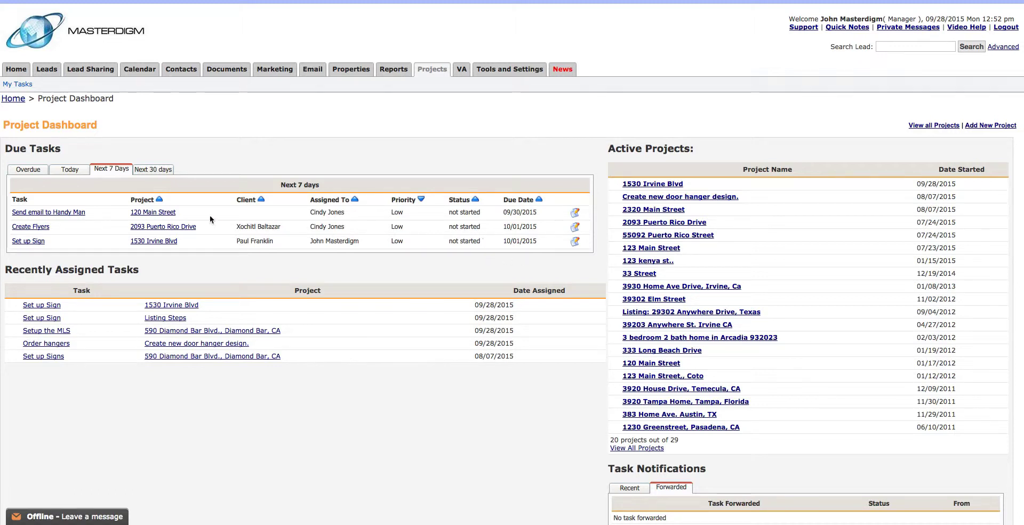
left_click(35, 229)
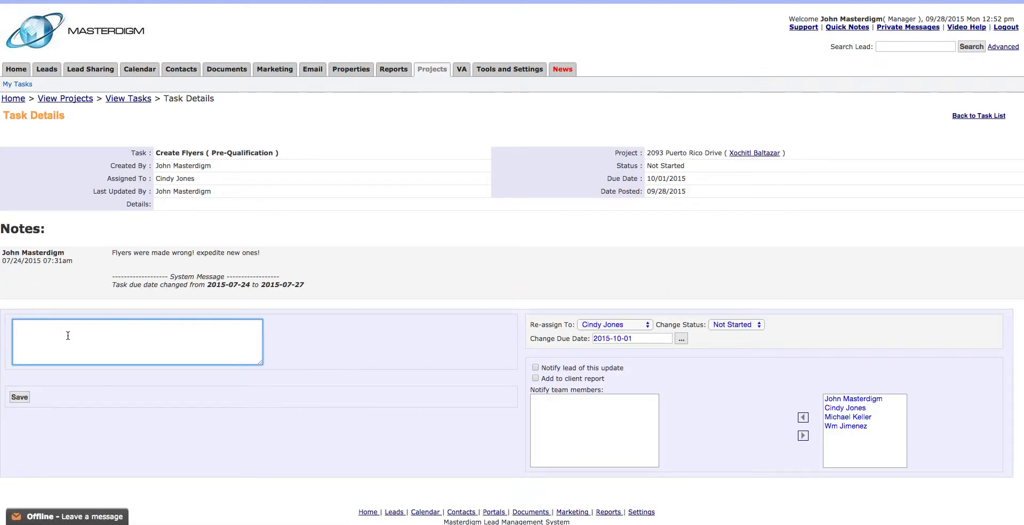
type("flye")
type("rs orderd...")
key("BackSpace")
key("BackSpace")
key("BackSpace")
type("ed")
Reassign the Create Flyers task to a different team member and set its status to In Progress
left_click(599, 324)
left_click(599, 334)
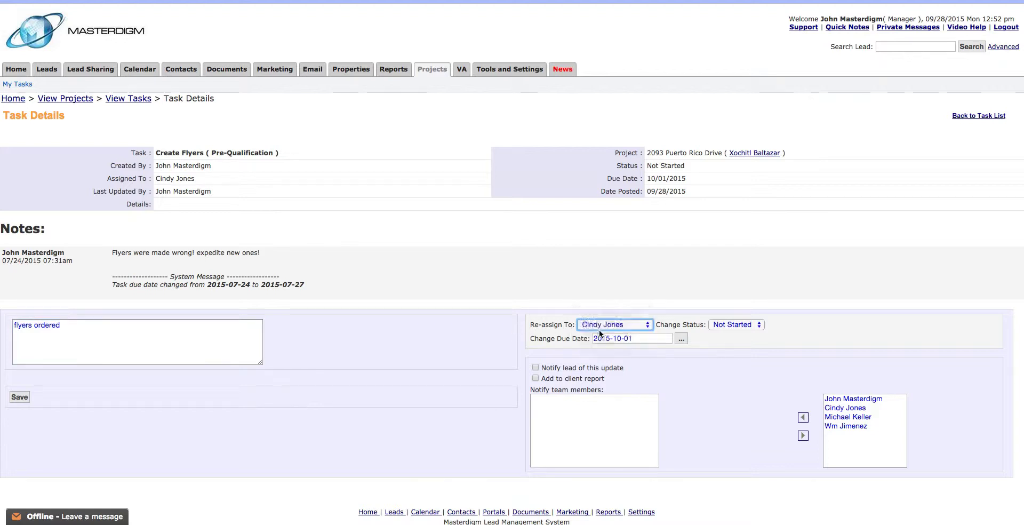
left_click(722, 325)
left_click(727, 334)
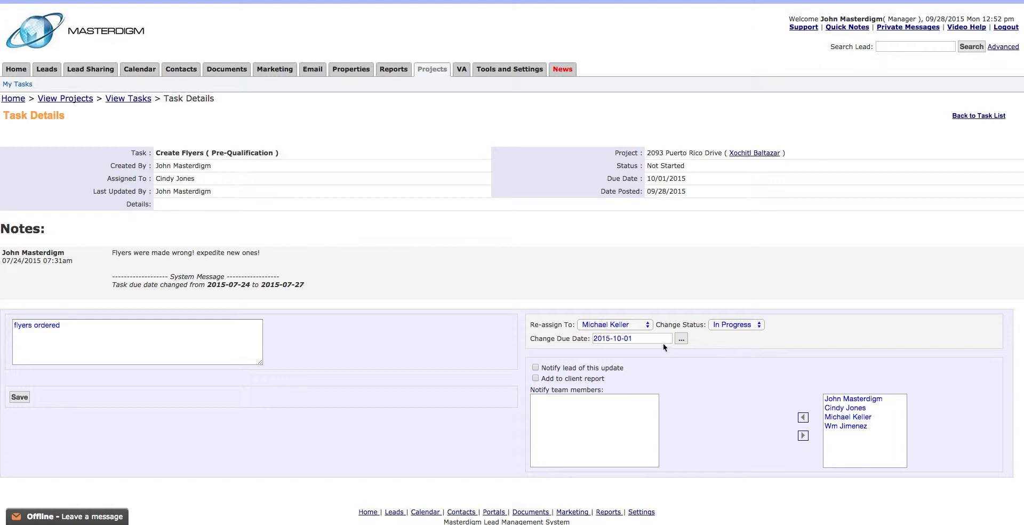
left_click(239, 336)
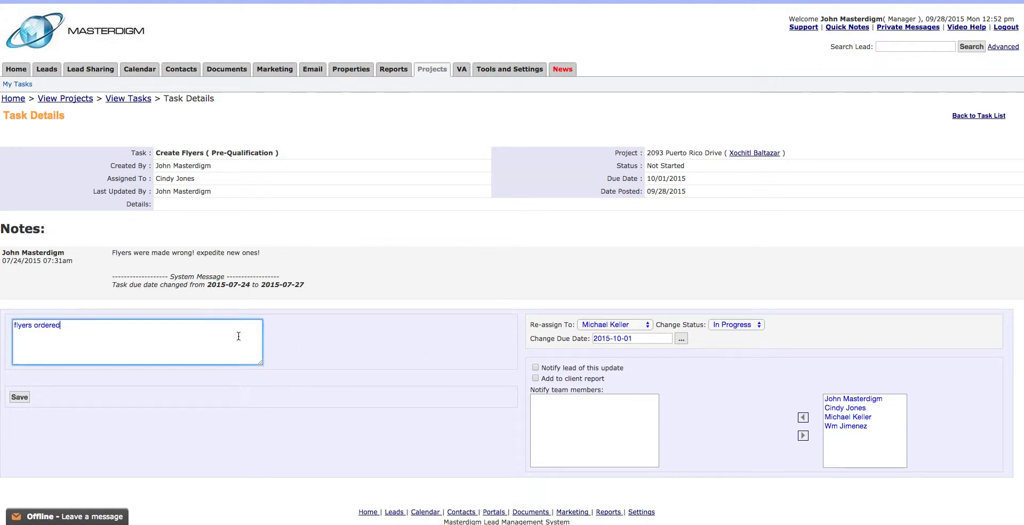
Change the Create Flyers task's due date to 2015-10-02
left_click(681, 341)
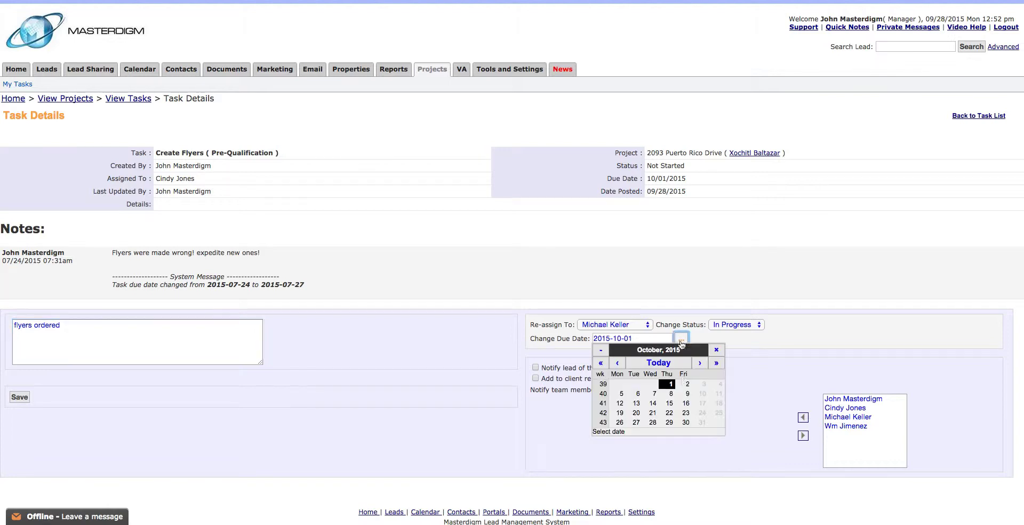
left_click(687, 384)
left_click(751, 338)
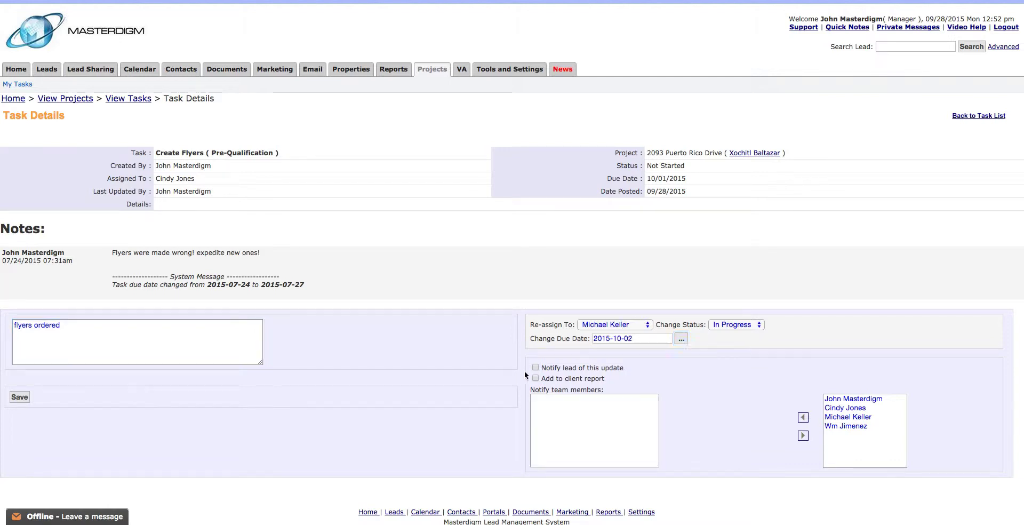
Enable adding the Create Flyers update to the client report and notifying the lead of it
left_click(536, 378)
left_click(128, 330)
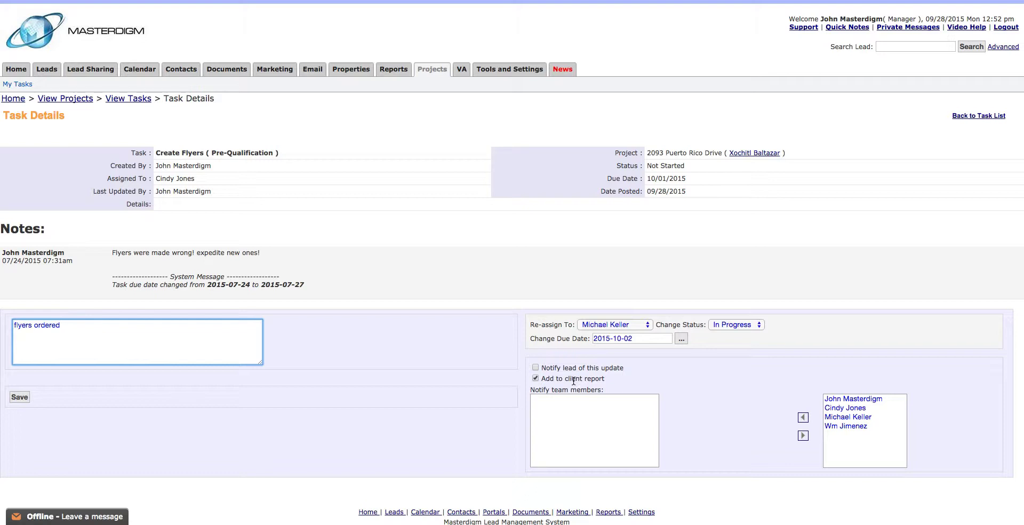
left_click(535, 367)
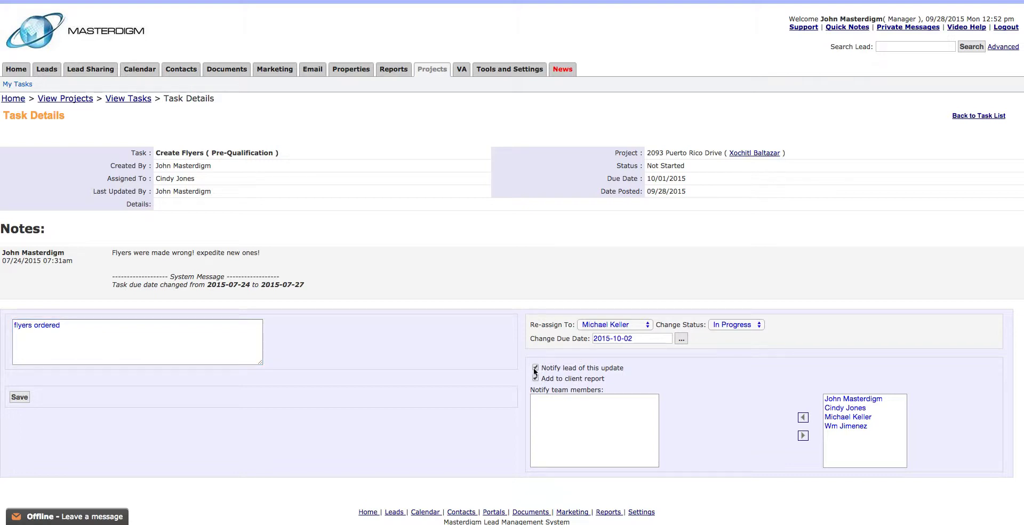
Add all available team members to the notification list for the Create Flyers update, dismissing any duplicate alerts
left_click(556, 398)
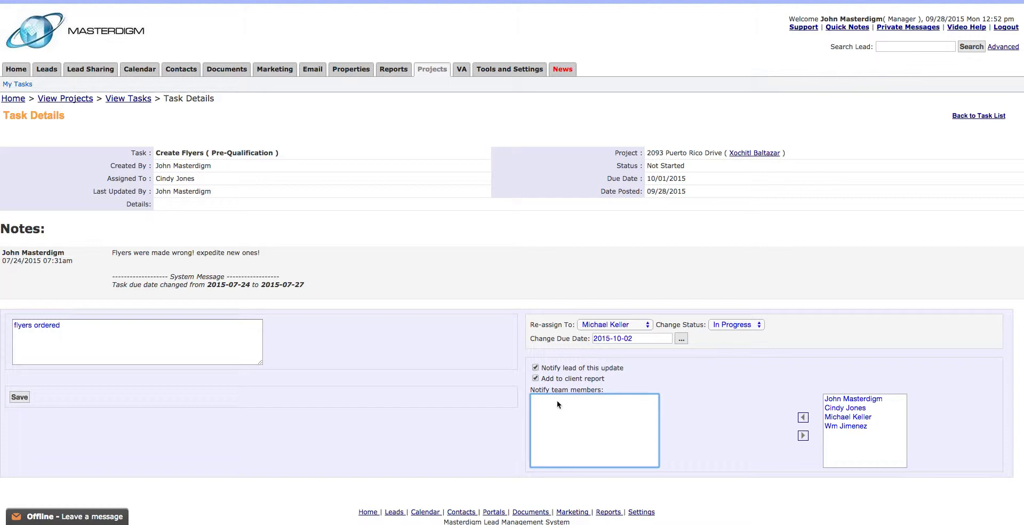
left_click(833, 399)
left_click(803, 417)
left_click(845, 407)
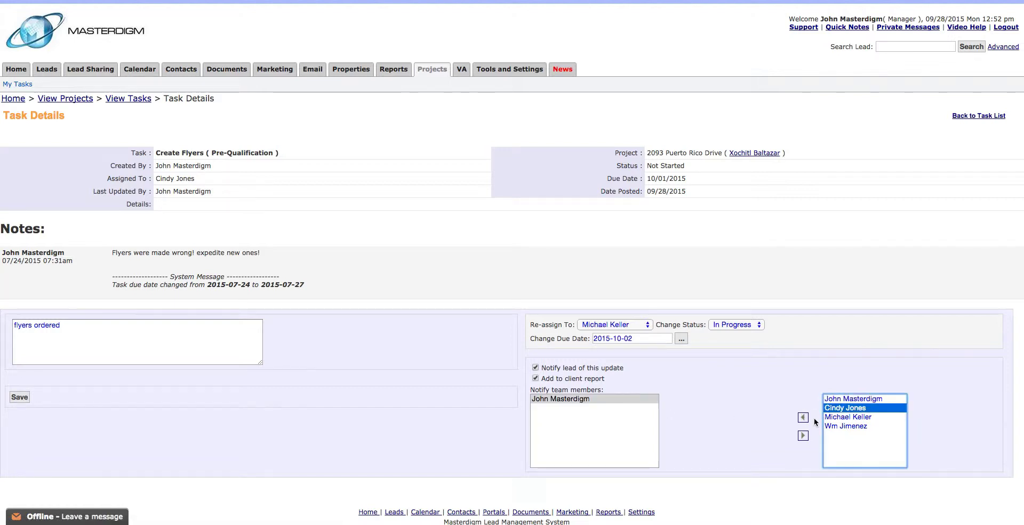
left_click(803, 417)
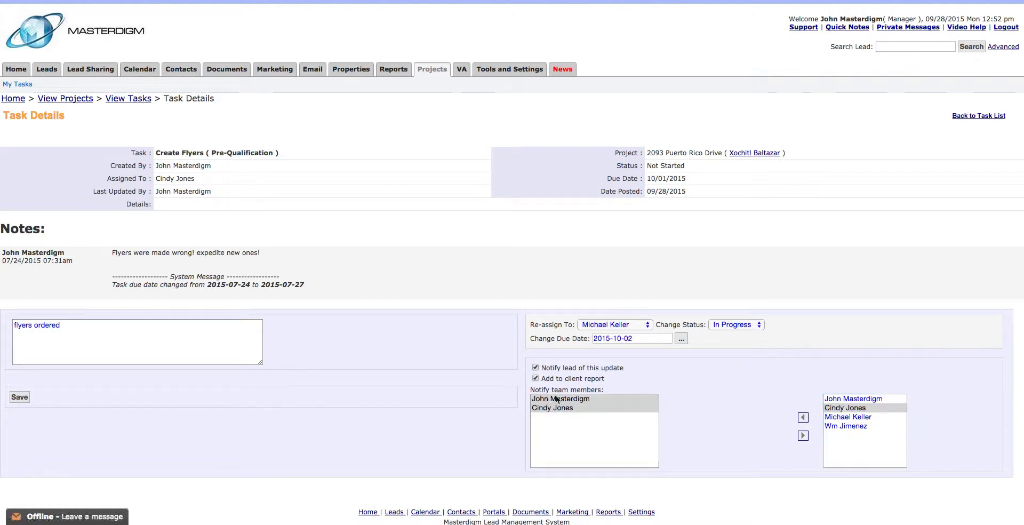
left_click_drag(835, 399, 836, 425)
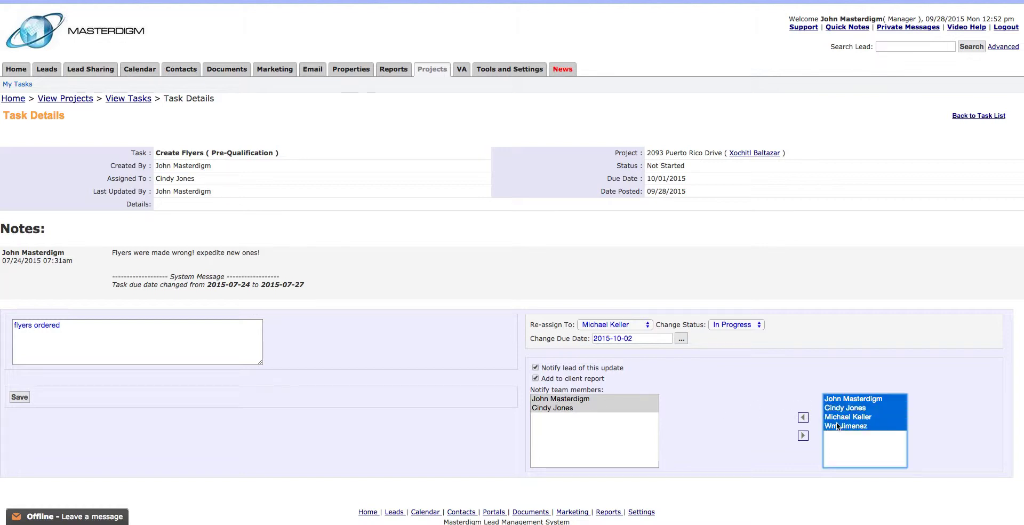
left_click(803, 417)
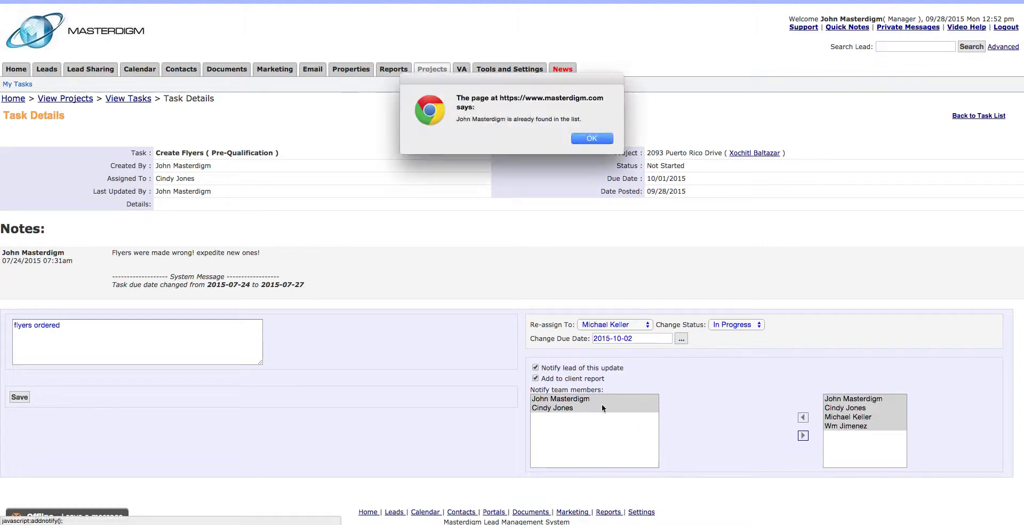
left_click(589, 139)
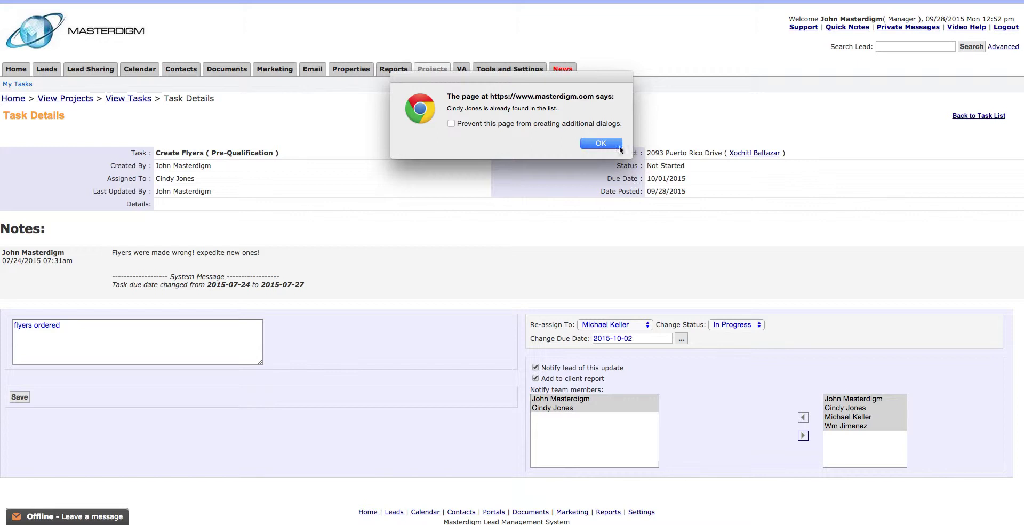
left_click(613, 141)
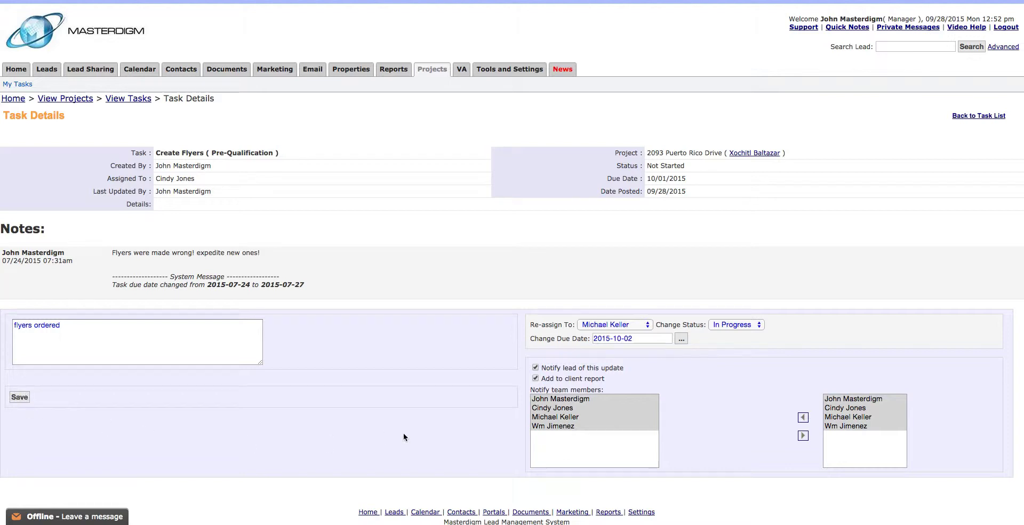
left_click(111, 326)
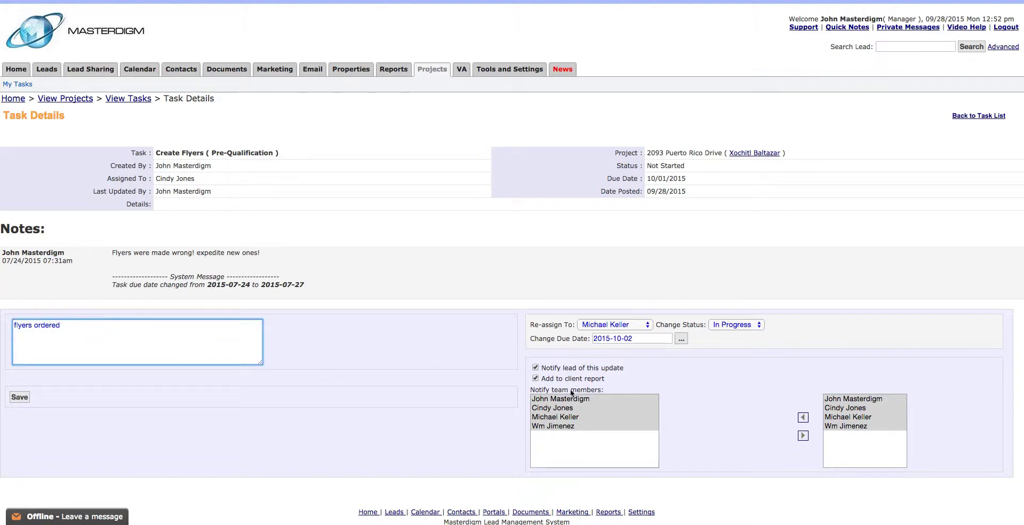
left_click_drag(565, 375, 607, 368)
left_click(464, 355)
left_click(63, 333)
left_click(491, 315)
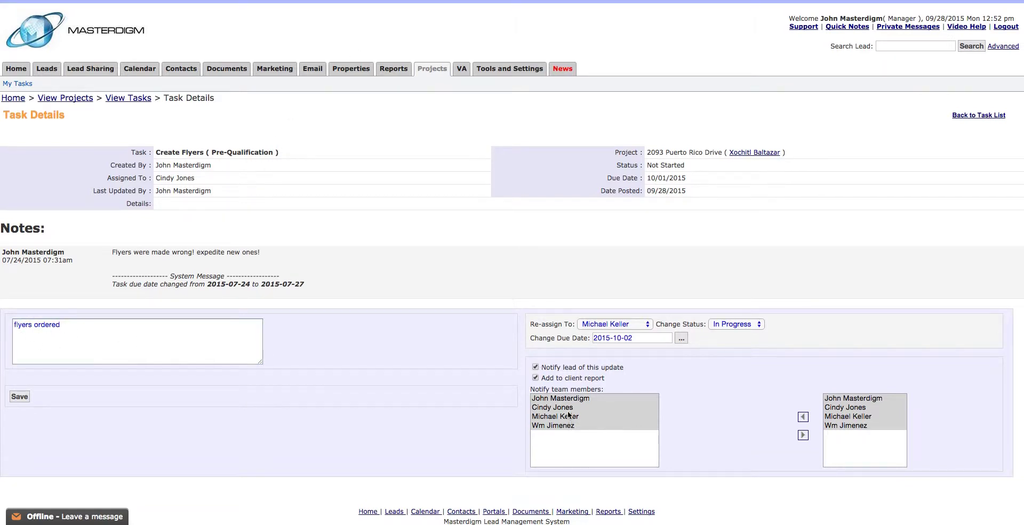
Save the Create Flyers update and review the task's recorded details and notes
left_click(20, 396)
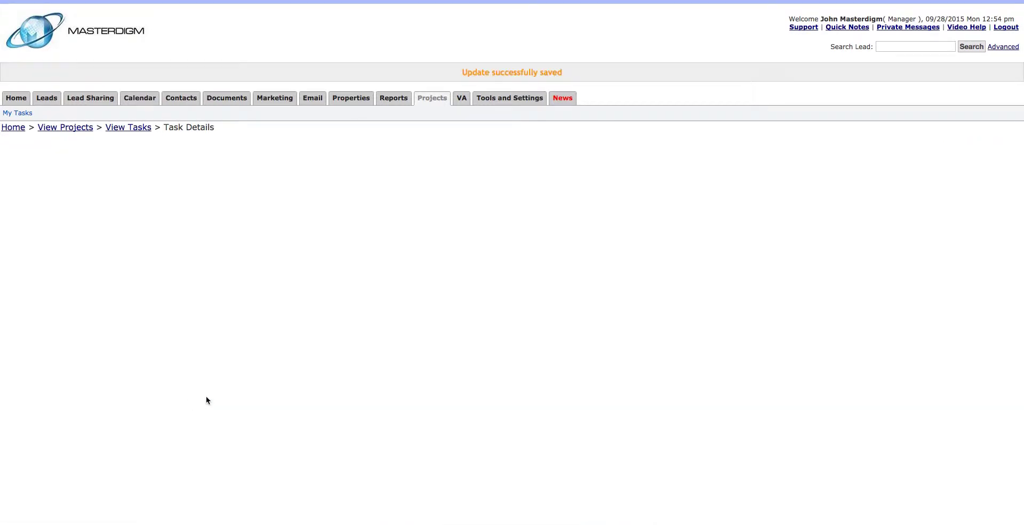
scroll(225, 368, "down", 1)
scroll(146, 273, "down", 1)
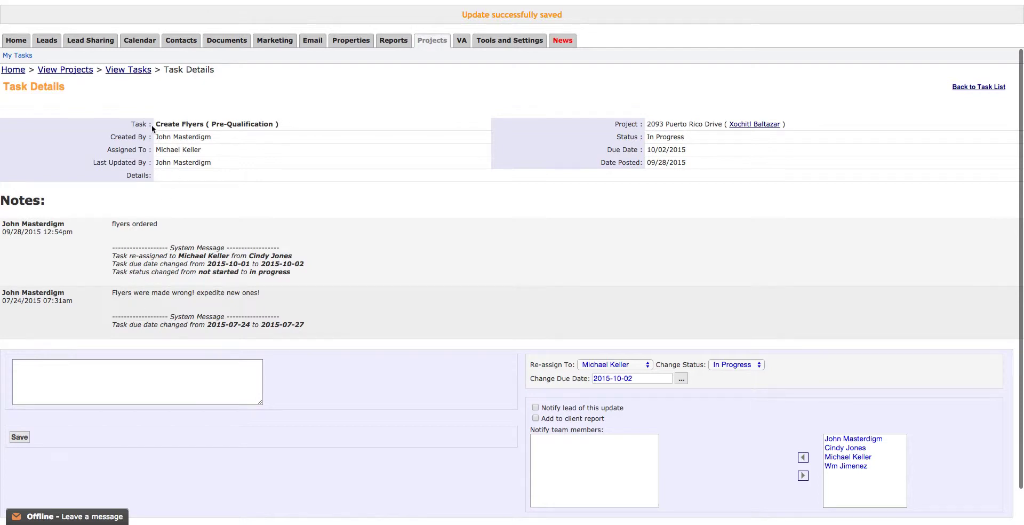
Return to the project dashboard and open the Send email to Handy Man task with its note field ready for entry
left_click(430, 41)
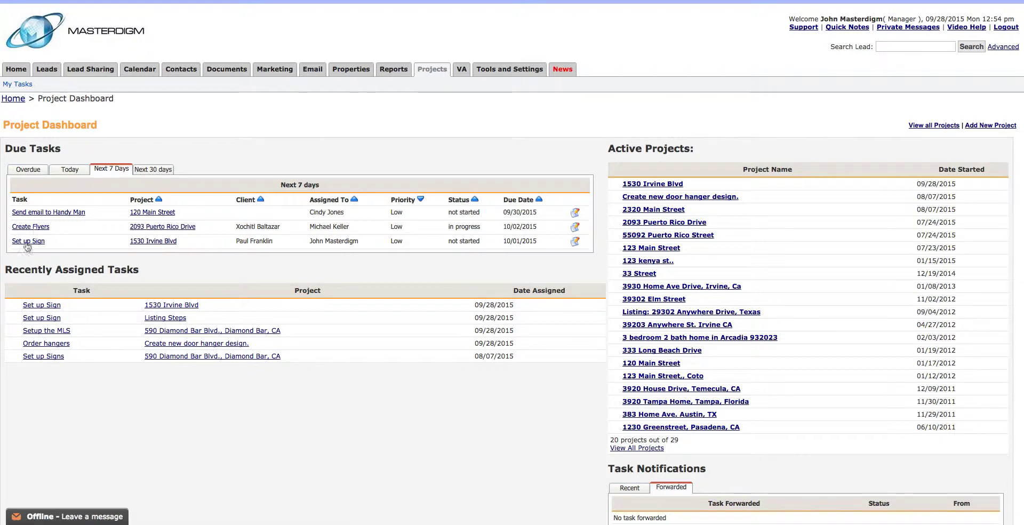
left_click(43, 213)
left_click(86, 299)
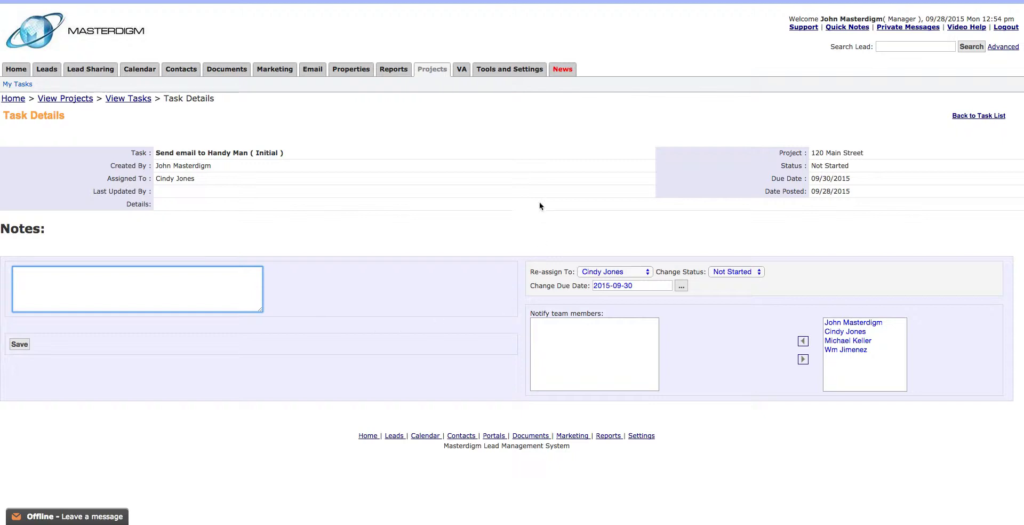